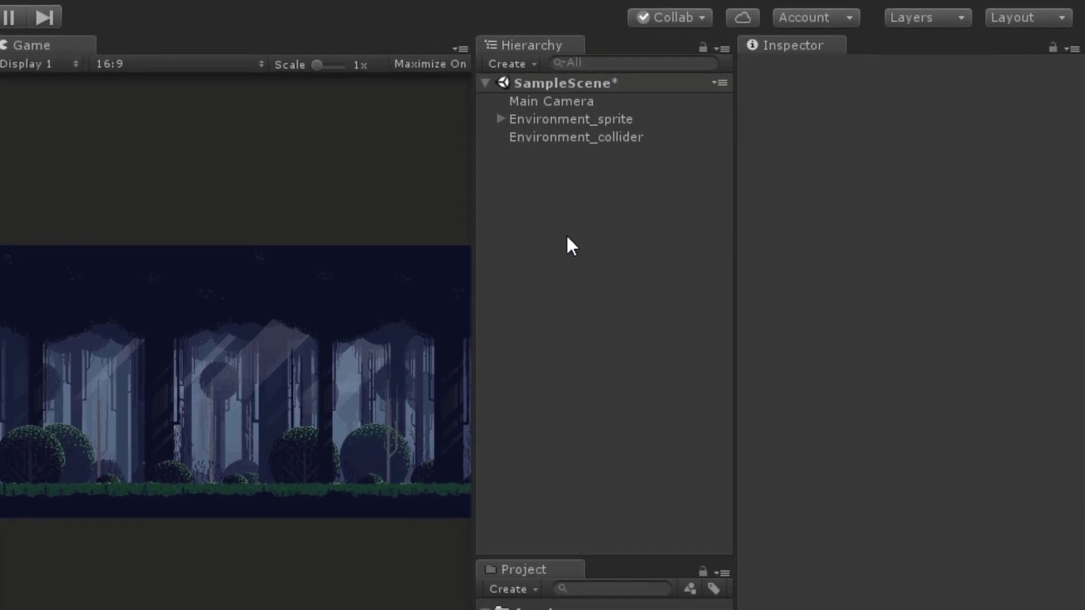
Step: Create an empty game object at the scene root and name it Enemy
right_click(565, 233)
click(598, 418)
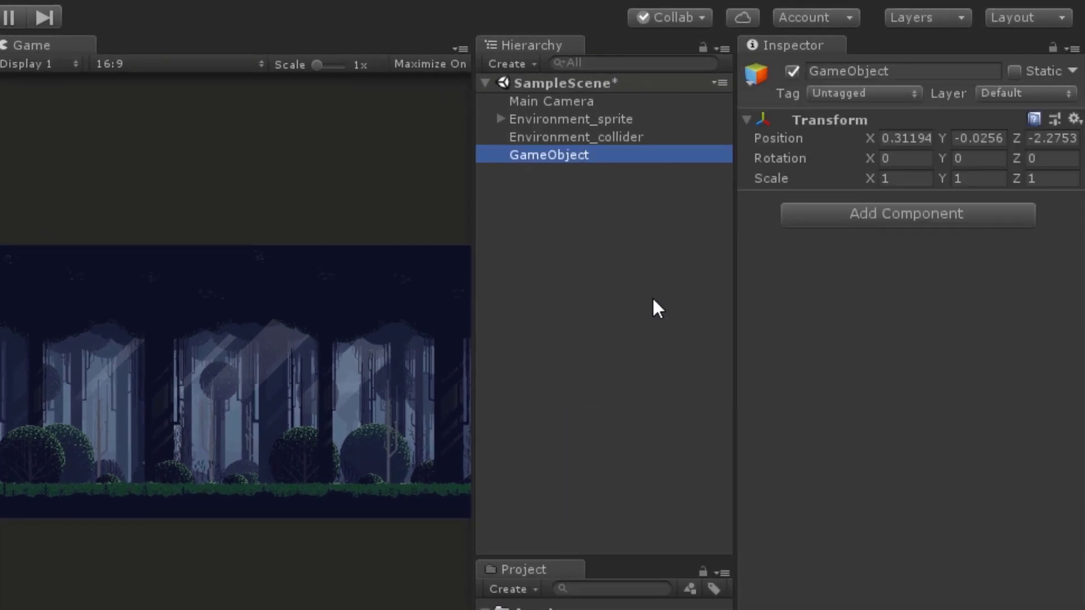
click(898, 50)
click(894, 69)
text(Enemy)
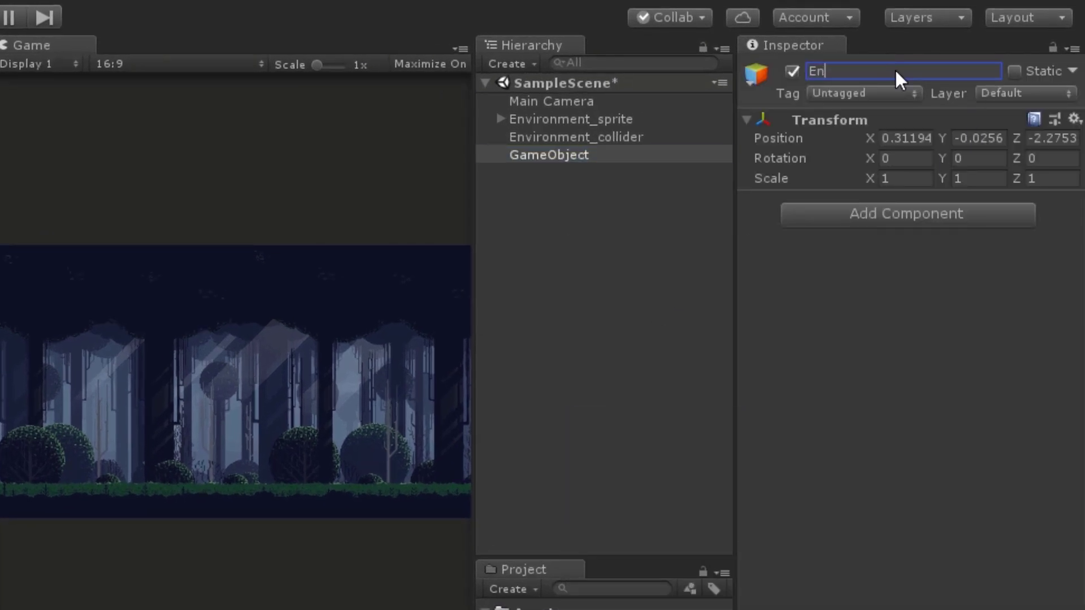
key(Return)
Step: Create an empty child object under Enemy and name it enemy_collider
right_click(525, 159)
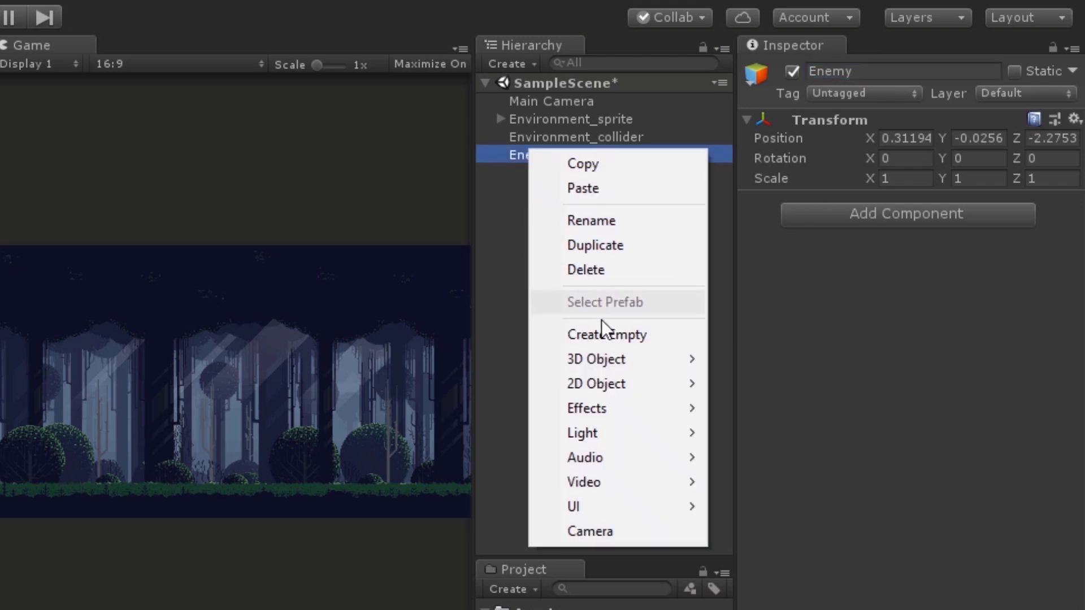
click(602, 334)
click(903, 72)
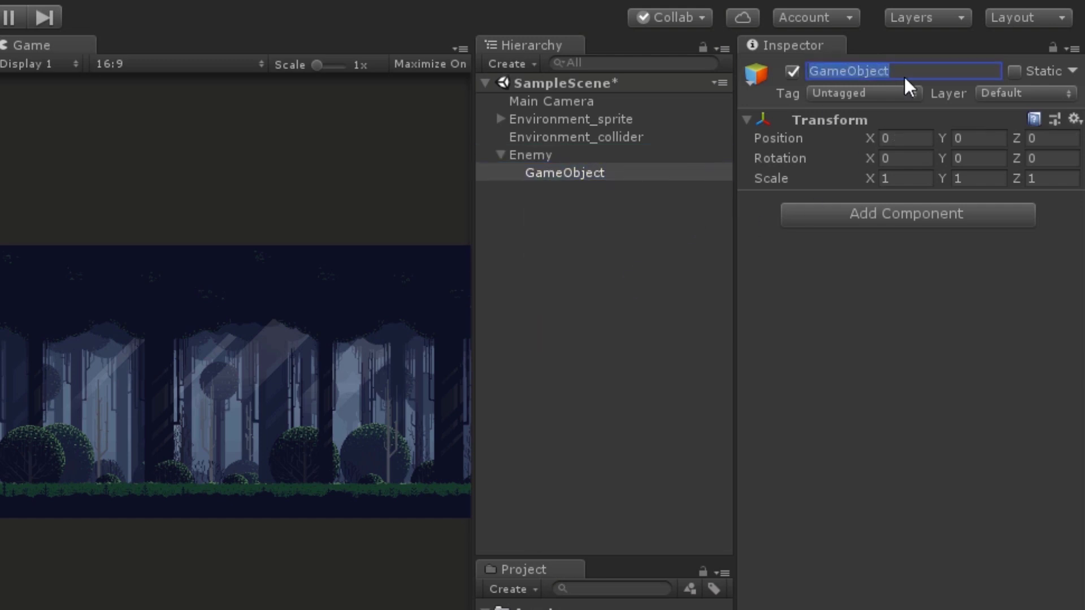
text(enemy_)
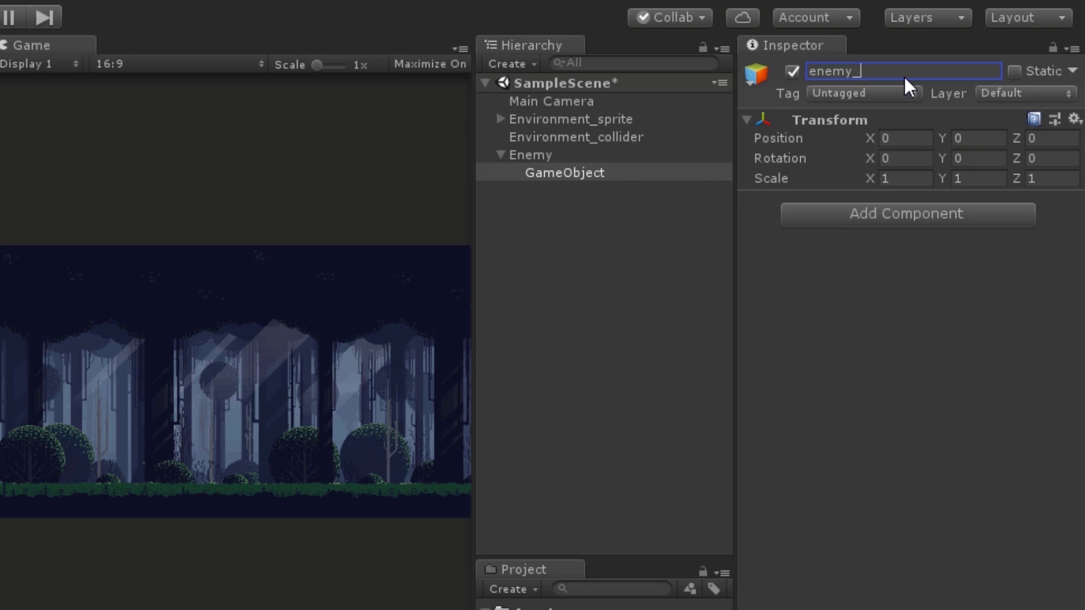
text(collider)
key(Return)
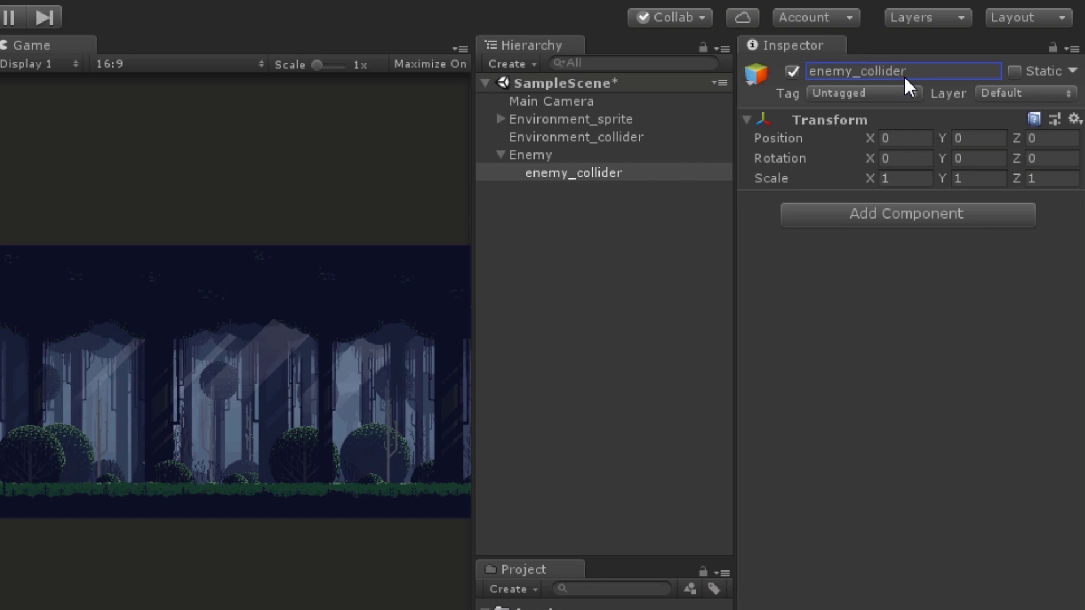
Step: Create a second empty child object under Enemy and name it enemy_sprites
right_click(541, 155)
click(601, 339)
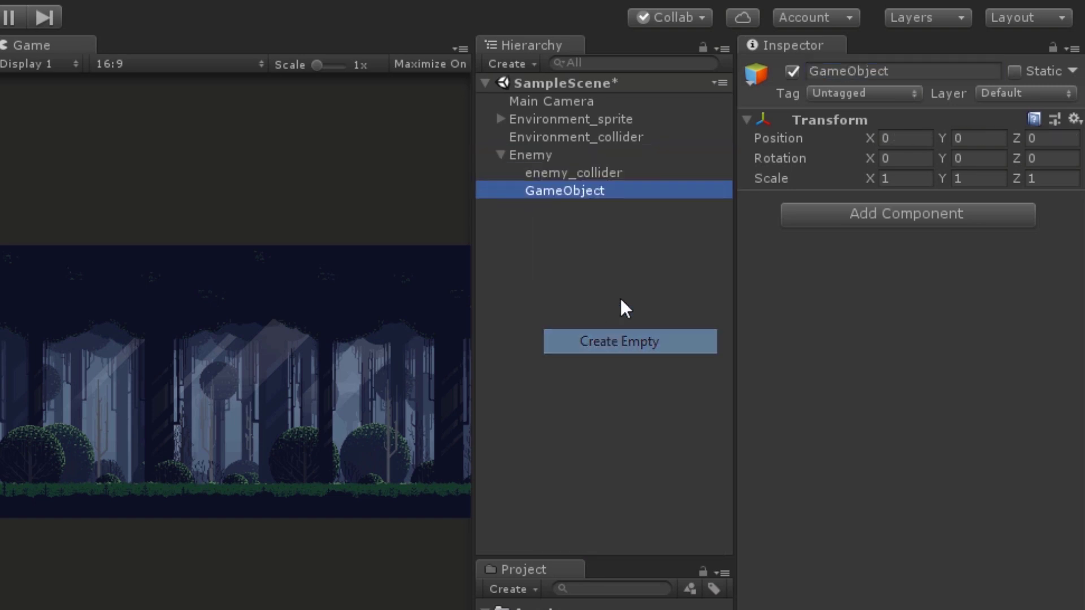
click(904, 66)
text(enemy_sp)
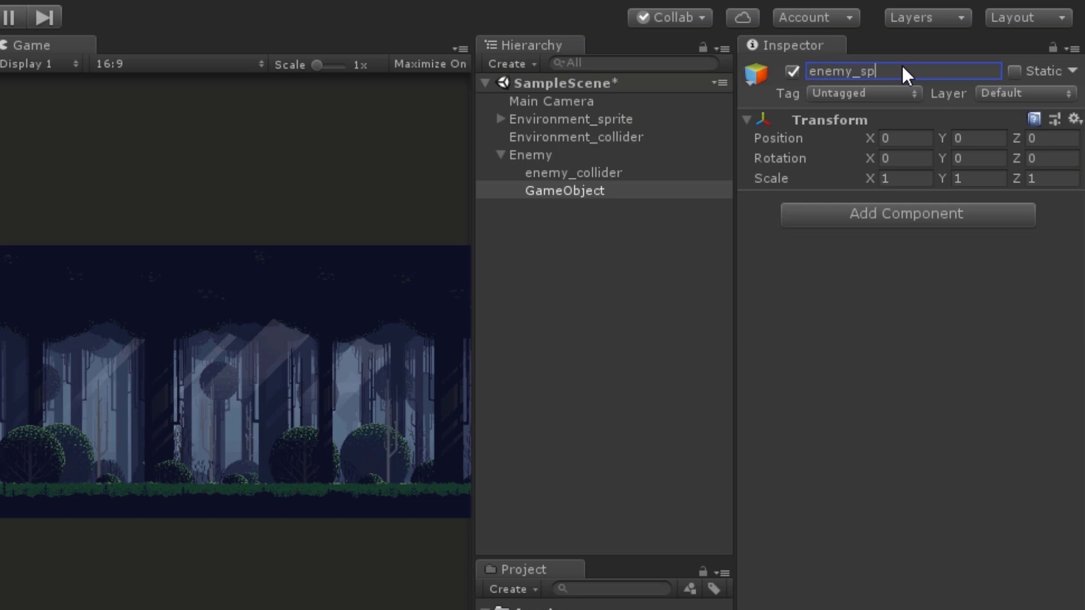
text(rites)
key(Return)
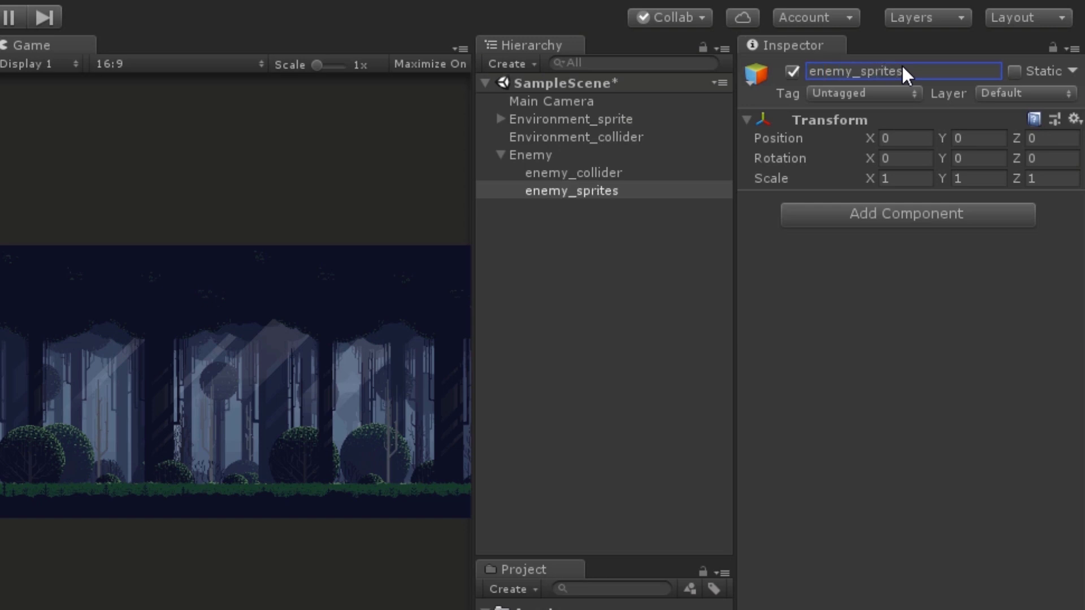
Step: Add a Rigidbody 2D component to the parent Enemy object
click(636, 173)
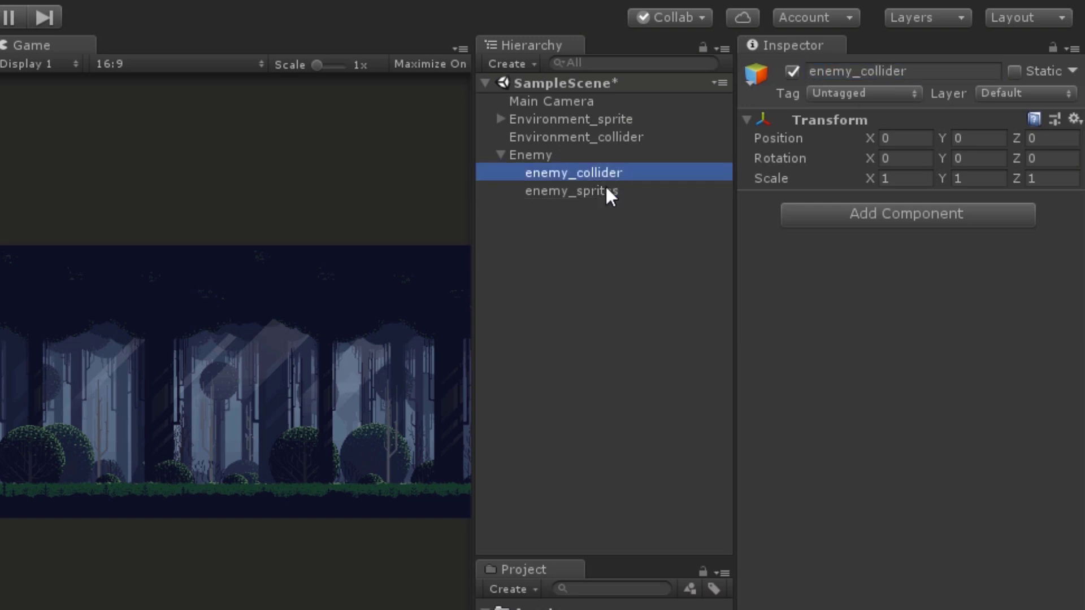
click(650, 155)
click(896, 213)
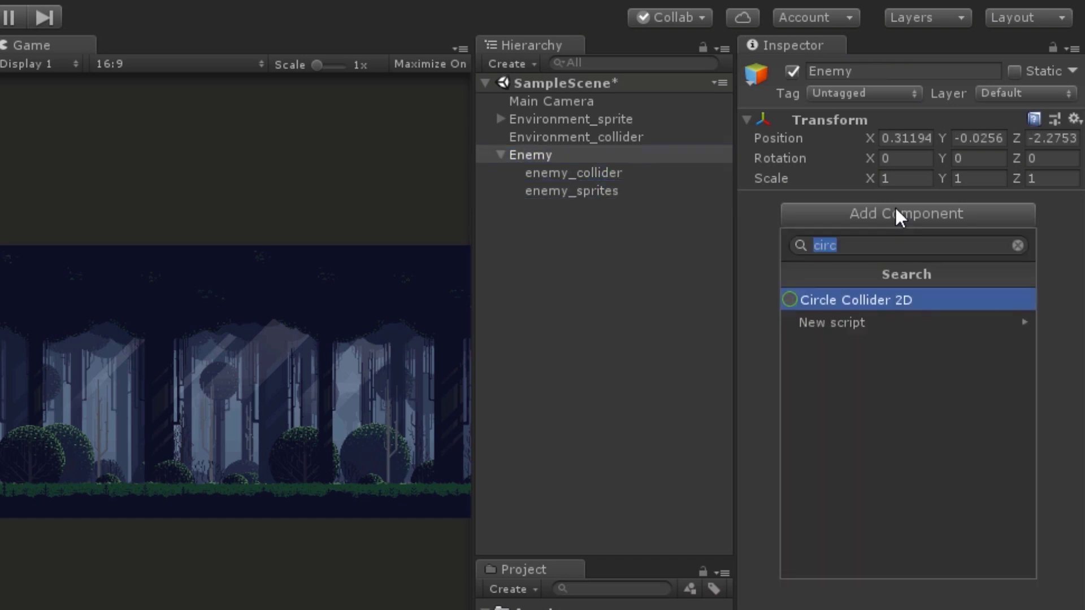
text(rigi)
key(Down)
key(Return)
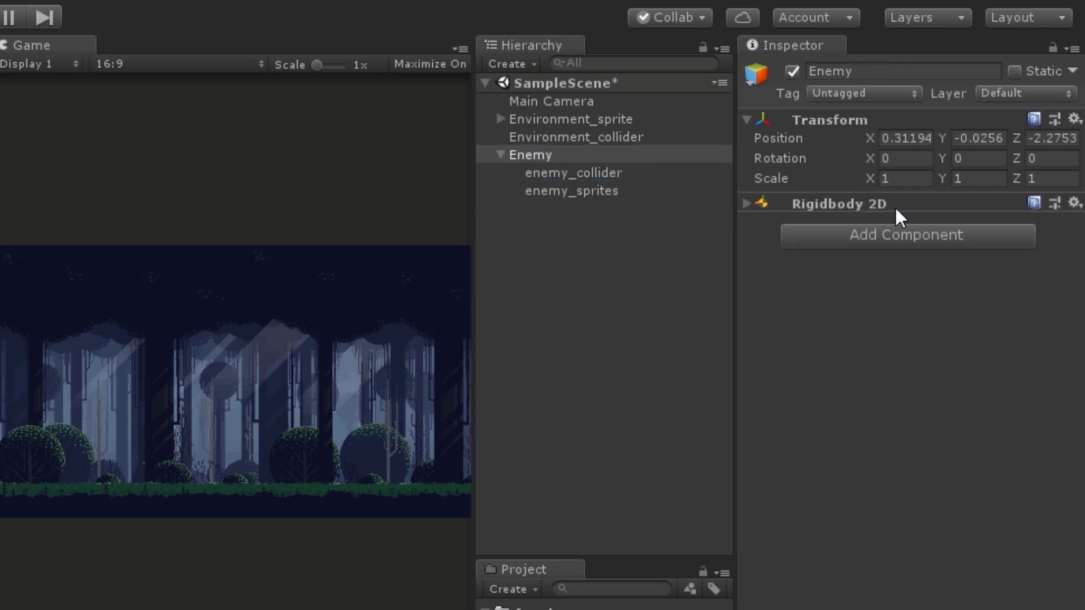
Step: Add an Animator component to the Enemy object
click(918, 234)
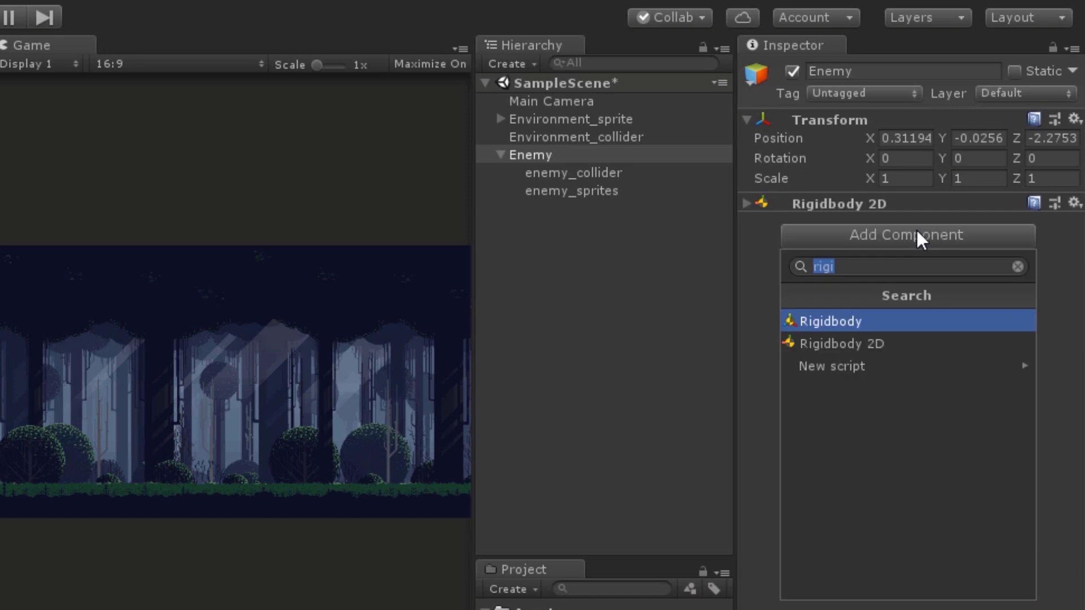
text(animat)
key(Down)
key(Return)
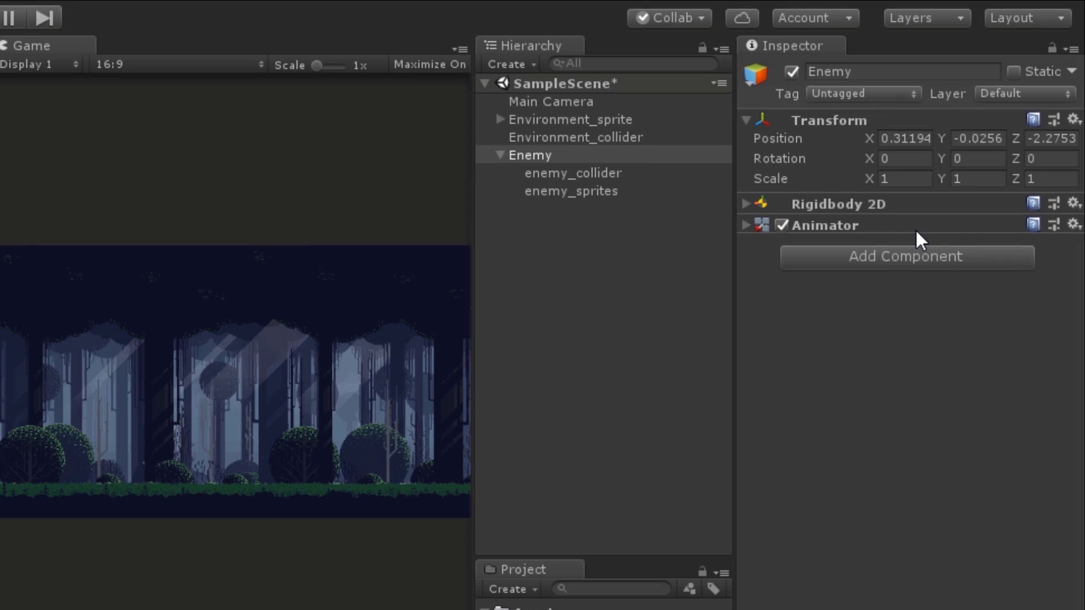
click(499, 159)
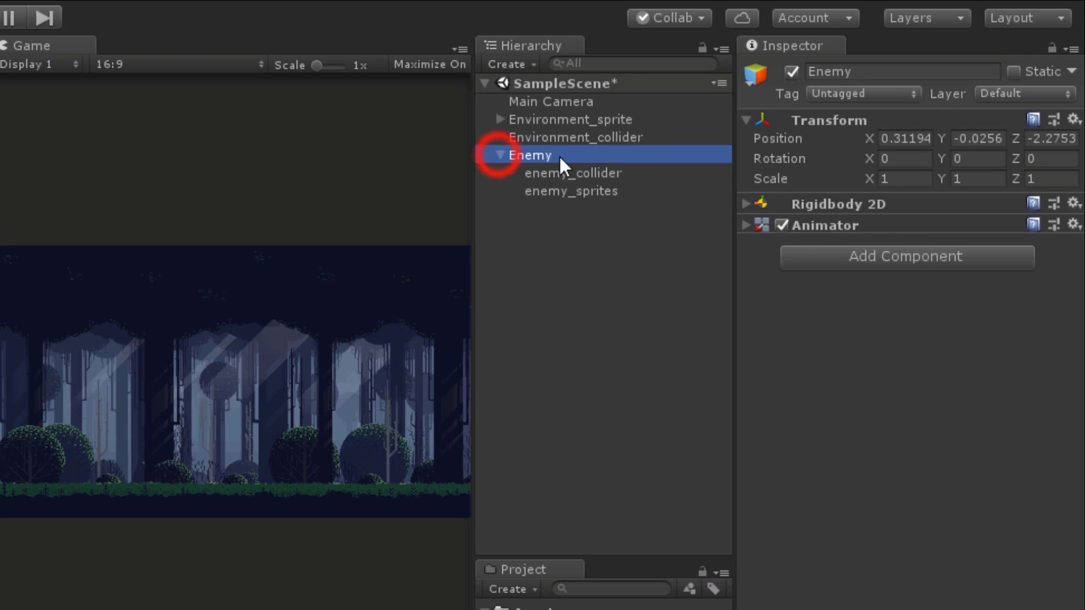
Step: Add a Sprite Renderer component to the enemy_sprites object
click(613, 187)
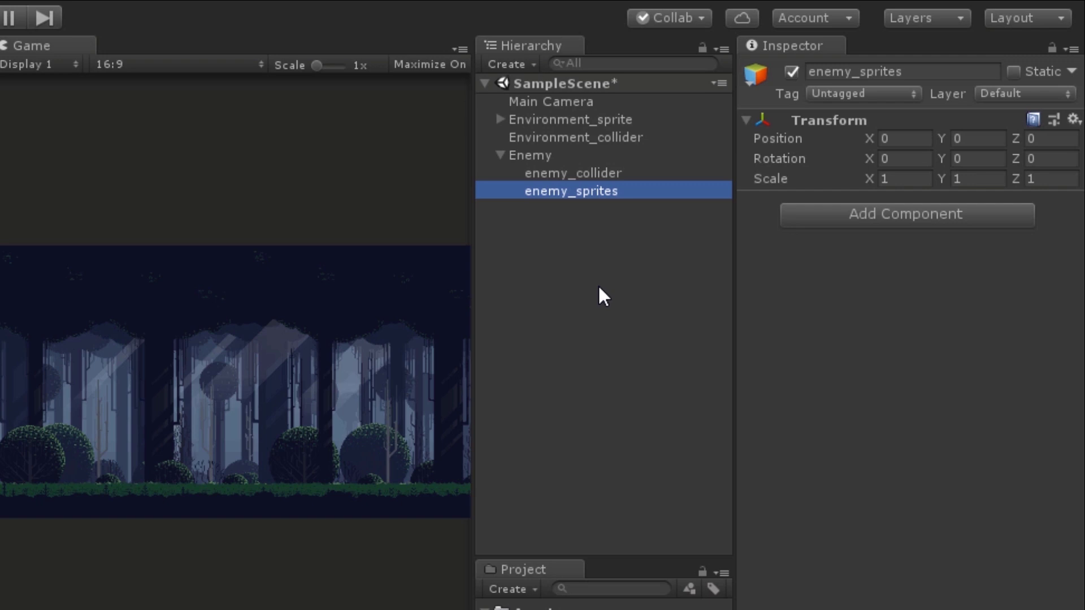
click(910, 220)
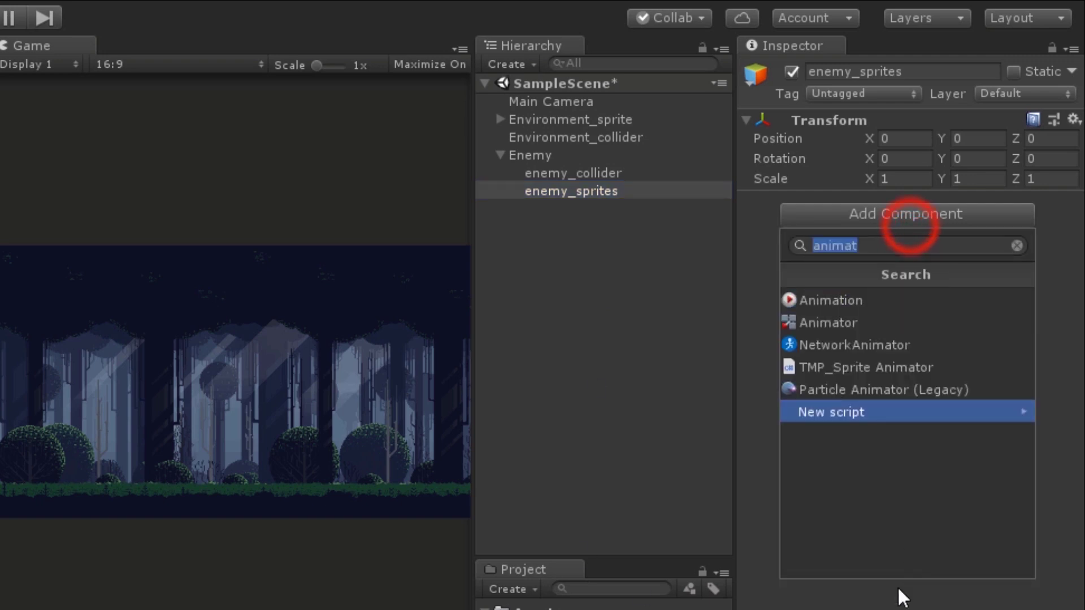
text(sprite)
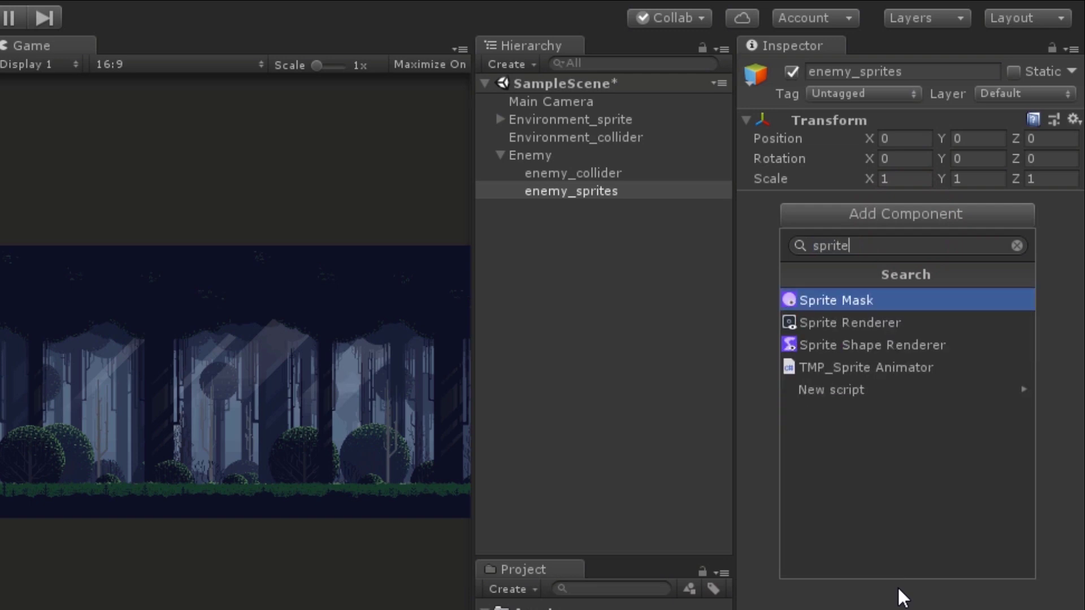
key(Down)
key(Return)
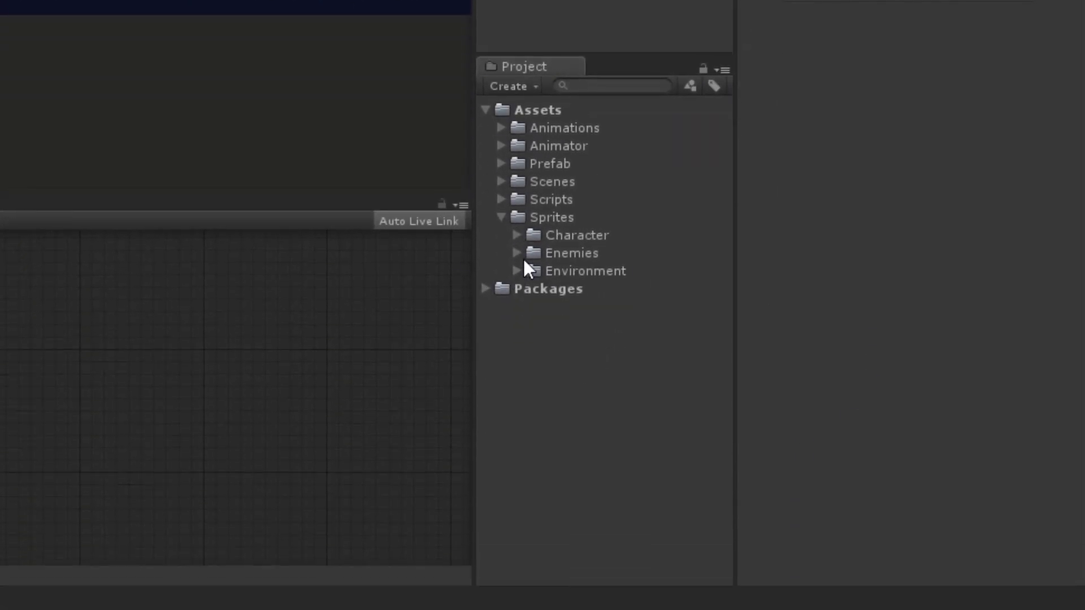
Step: Assign the Skeleton Idle_0 sprite from the Enemies sprites folder to the Sprite Renderer of enemy_sprites
click(517, 253)
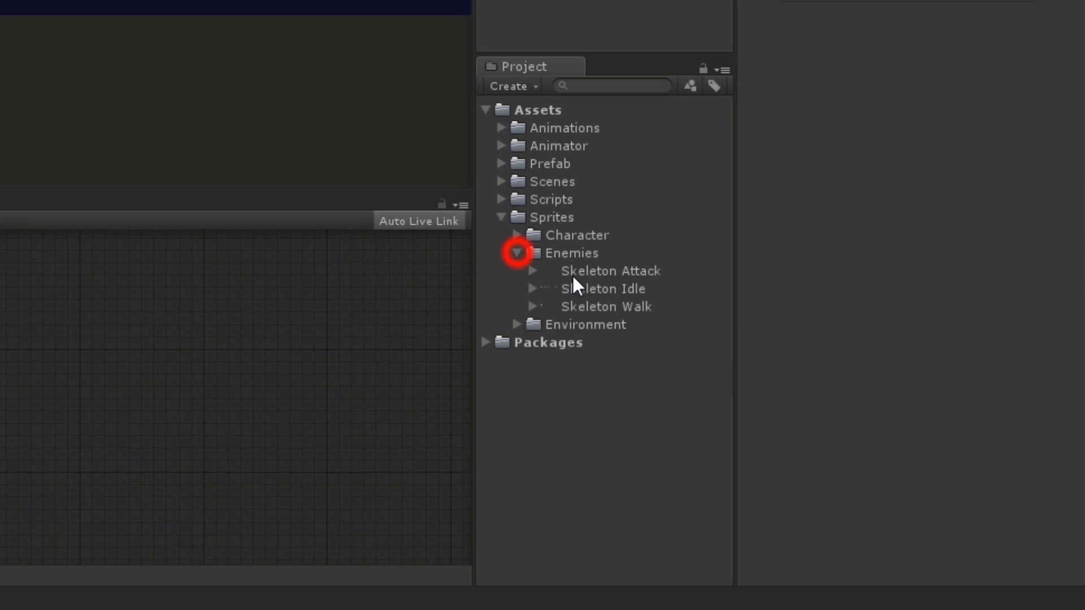
click(531, 290)
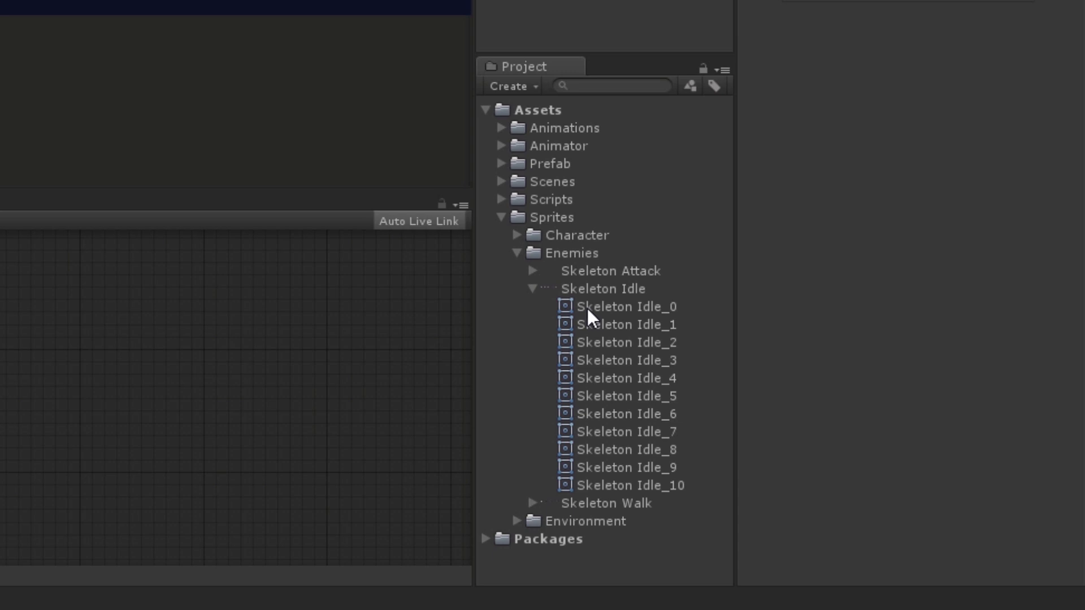
drag(588, 307, 965, 171)
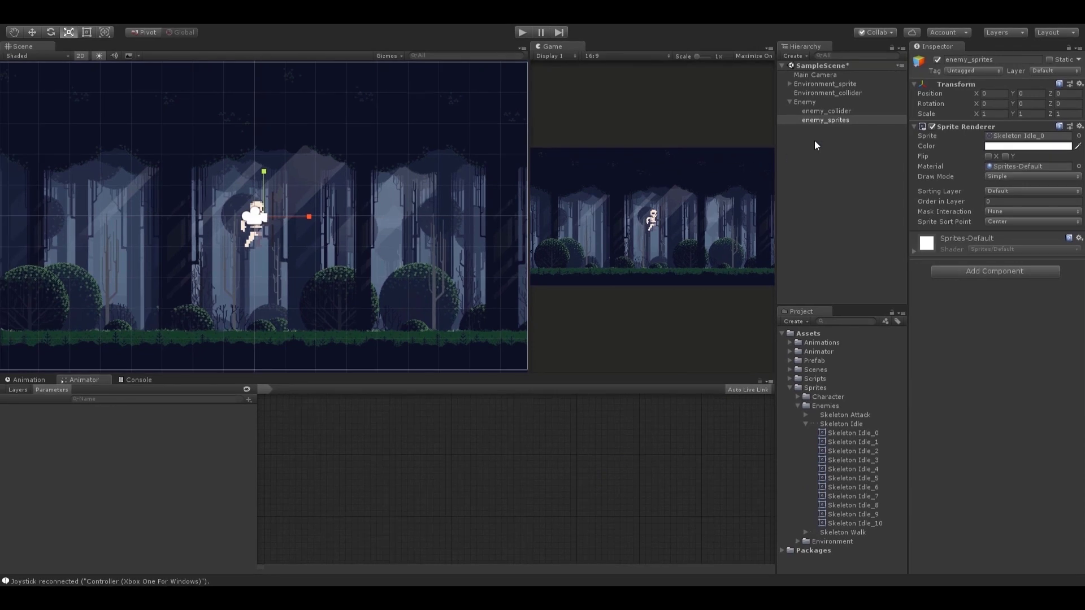
Step: Move the whole Enemy object straight down so the skeleton stands on the grass, at Y about -2.72
click(819, 103)
key(w)
drag(266, 174, 265, 260)
Step: Add a Box Collider 2D component to the enemy_collider object
click(821, 111)
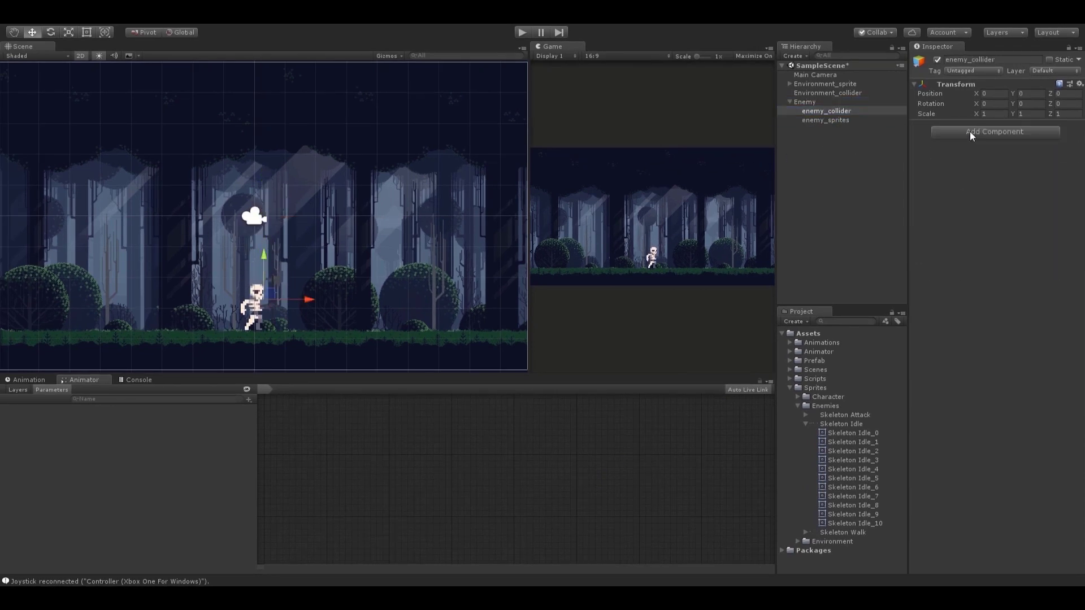
click(973, 133)
key(Down)
key(Return)
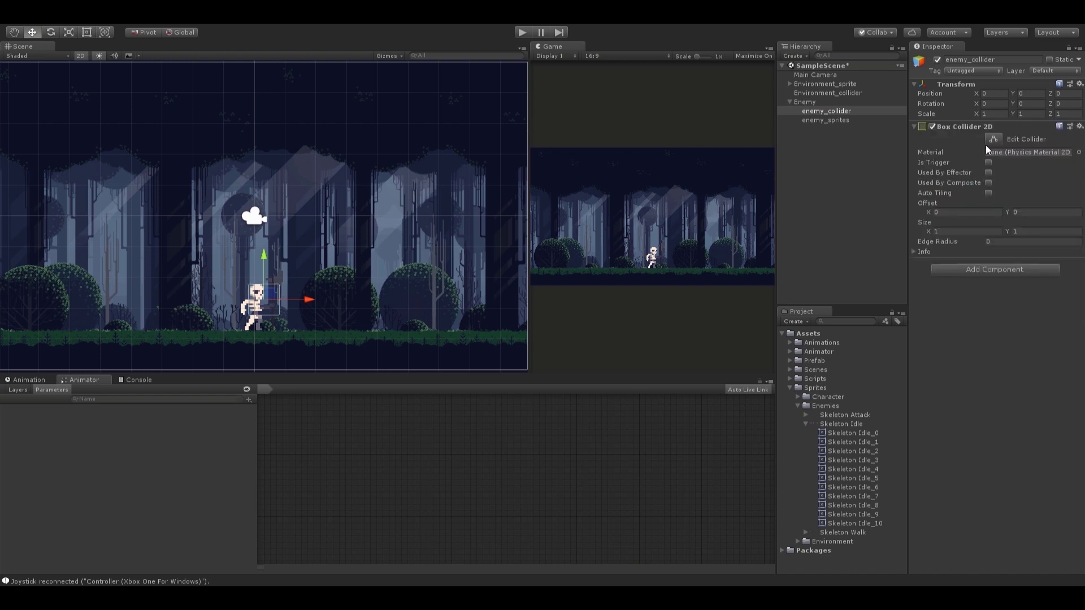
Step: Reshape the box collider around the skeleton's head and torso, with X offset about -0.295 and width about 0.633
click(994, 140)
drag(279, 299, 265, 300)
scroll(265, 300, up, 8)
drag(231, 208, 222, 207)
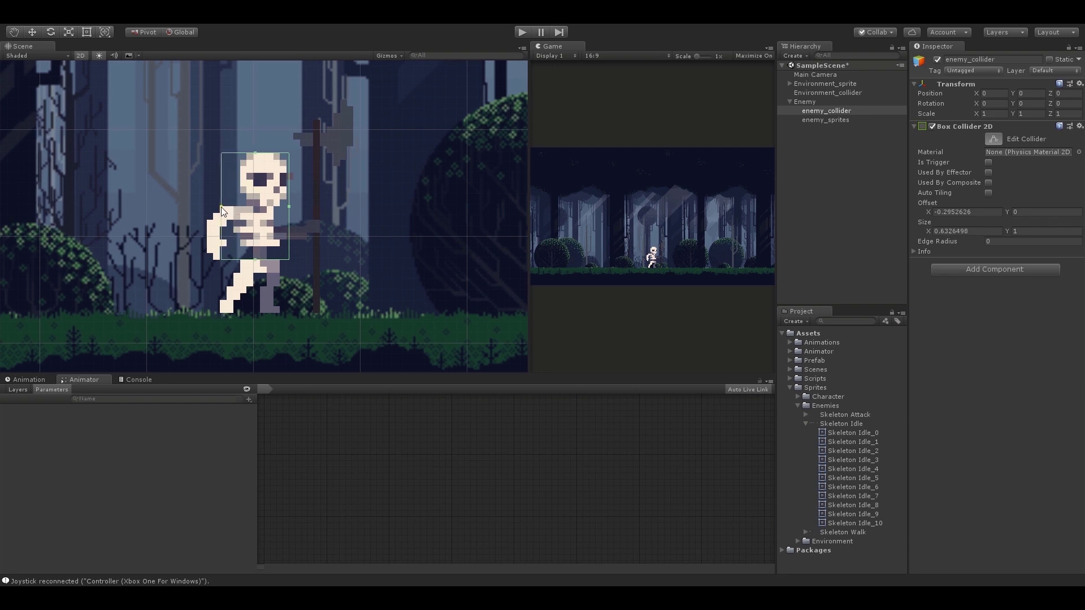
key(r)
Step: Add a Circle Collider 2D component to the enemy_collider object
click(988, 269)
text(circle)
key(Return)
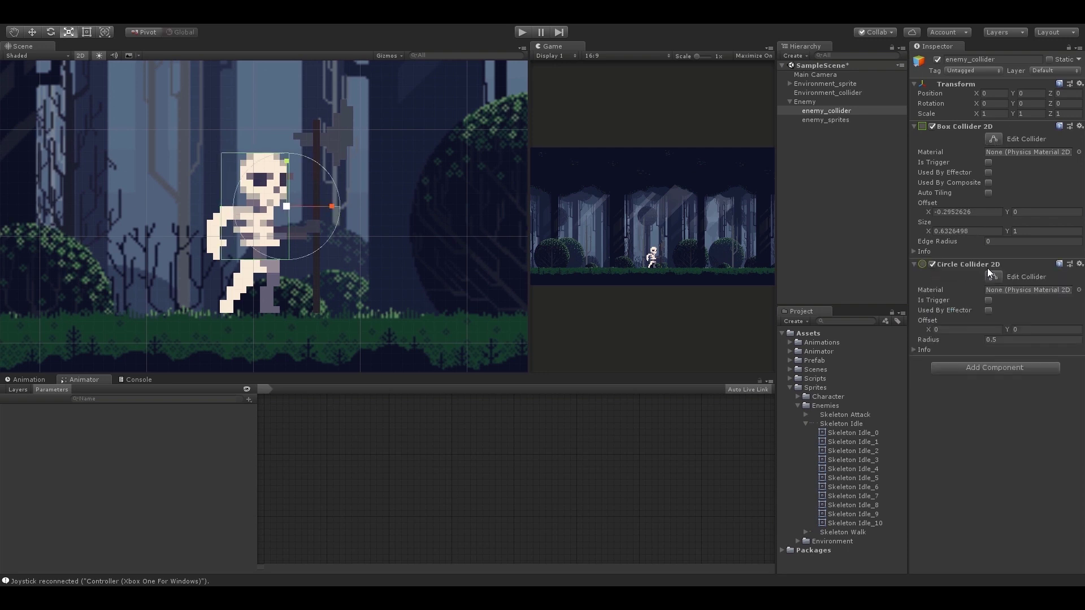
Step: Fit the circle collider around the skeleton's legs, with radius about 0.317 and offset about X -0.30, Y -0.72
click(993, 278)
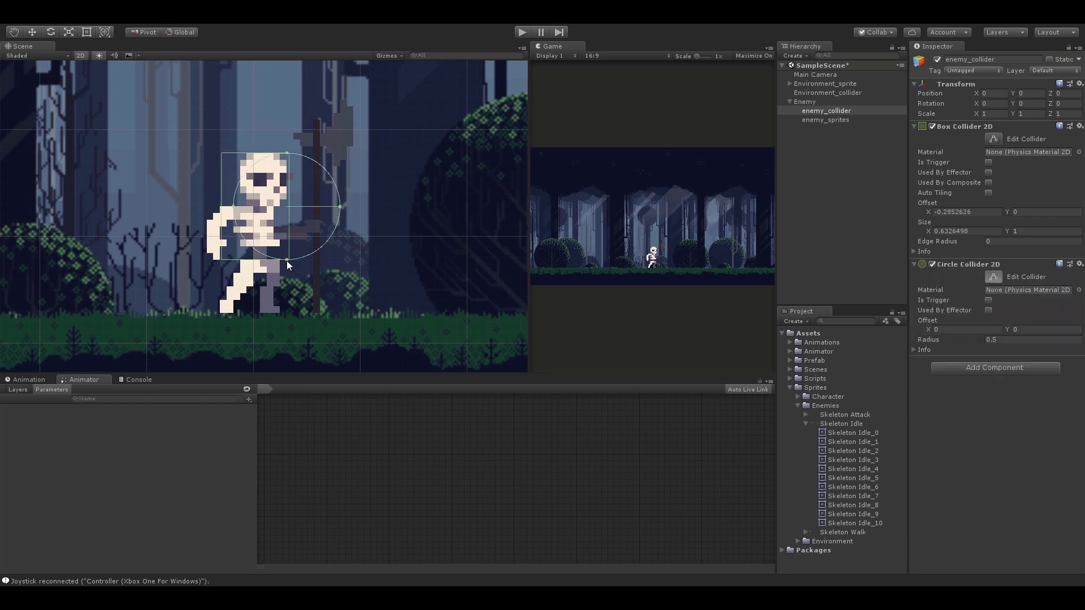
drag(287, 260, 280, 310)
drag(366, 233, 301, 234)
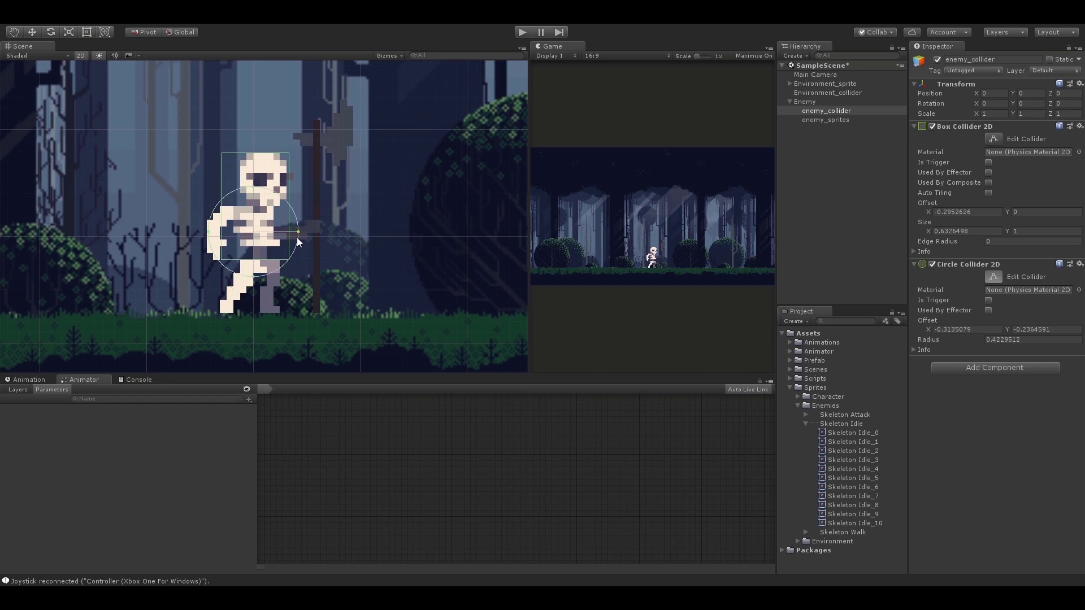
drag(254, 277, 253, 316)
drag(254, 186, 257, 249)
drag(220, 283, 222, 283)
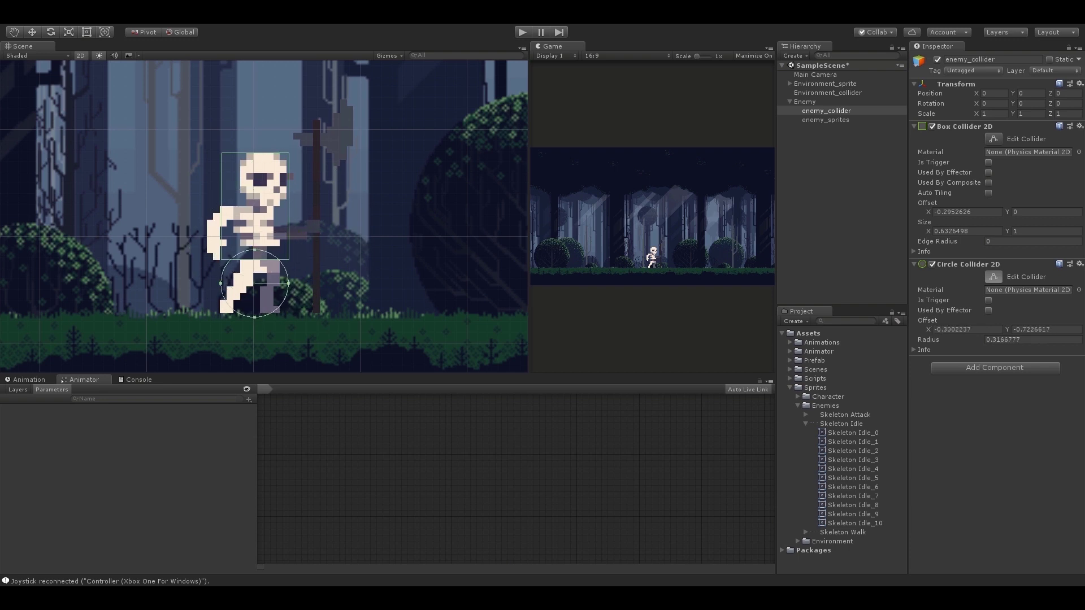
click(826, 111)
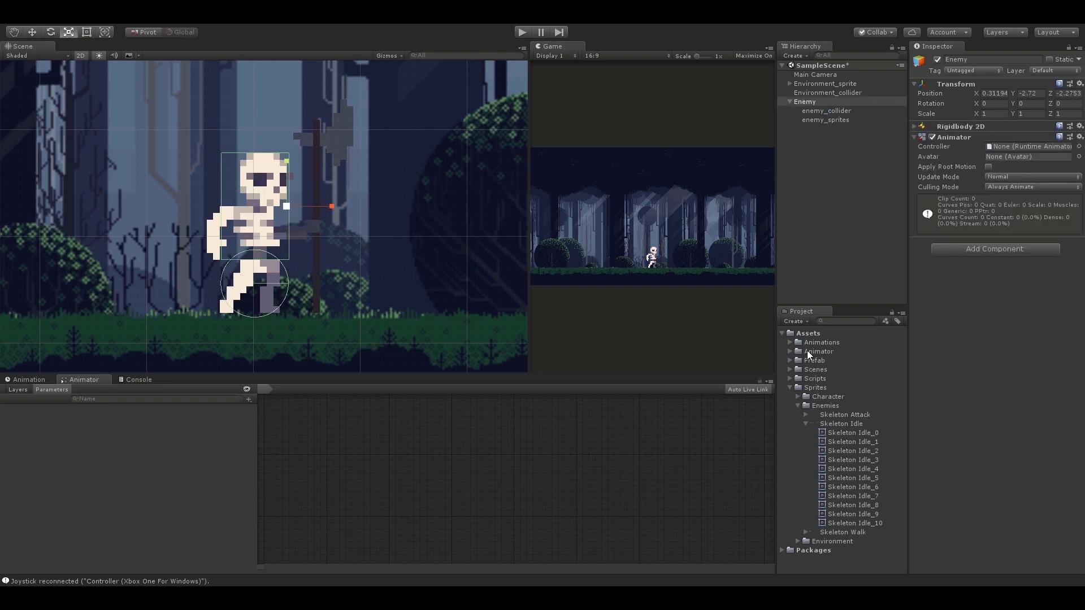
Step: Create an animator controller named Enemy_animator in the Animator folder and assign it to the Enemy object's Animator component
click(809, 351)
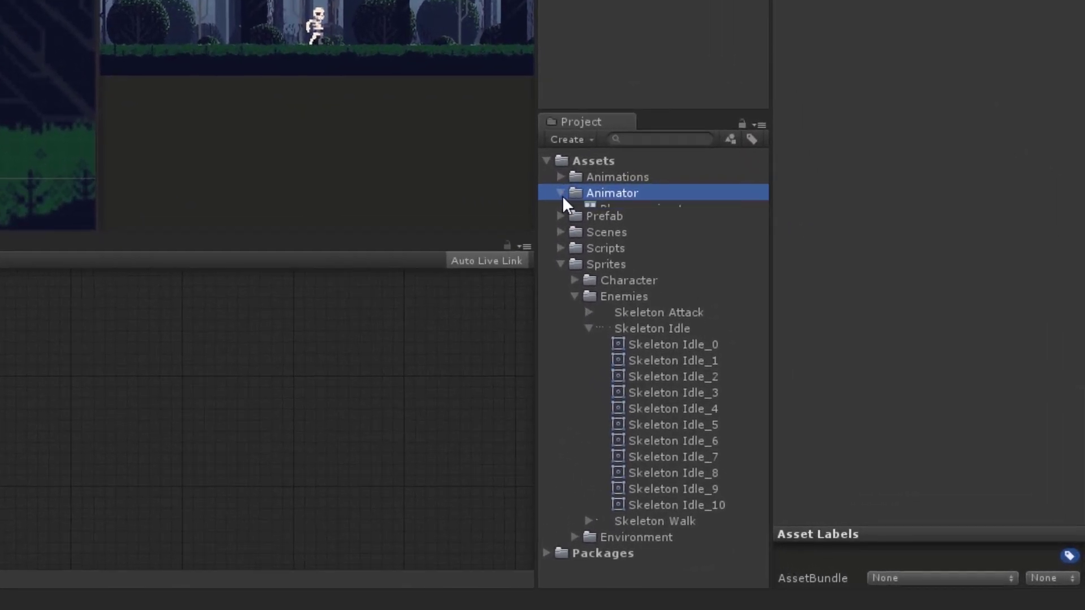
click(790, 350)
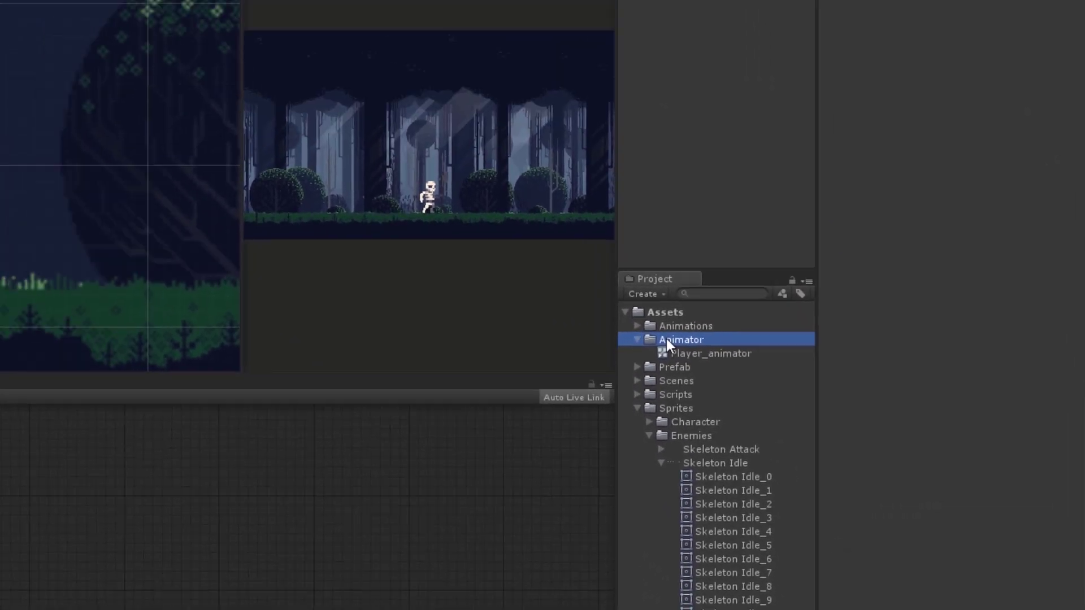
right_click(594, 191)
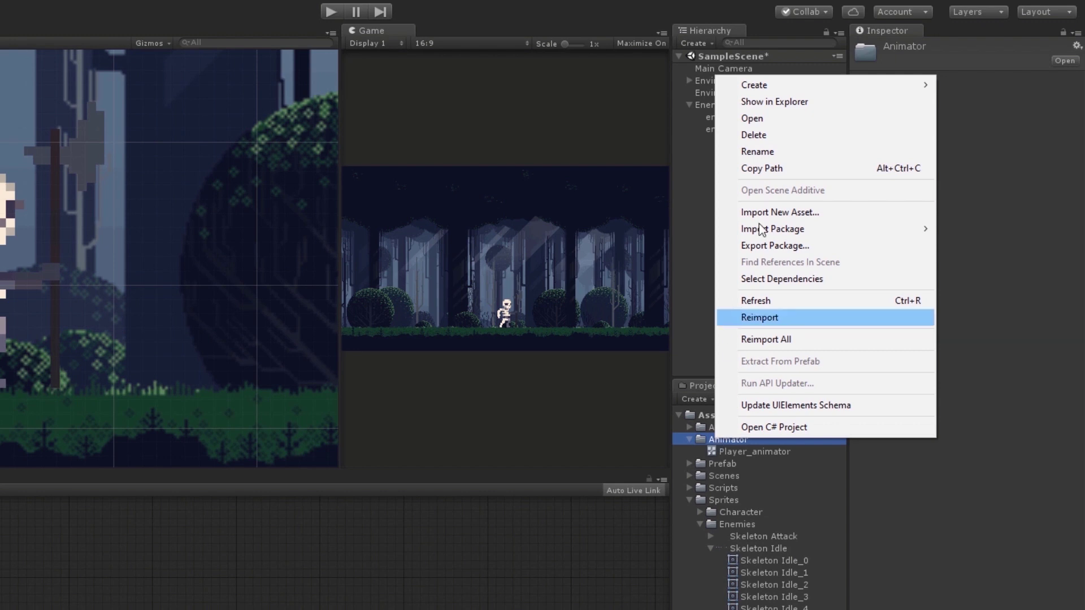
mouse_move(786, 87)
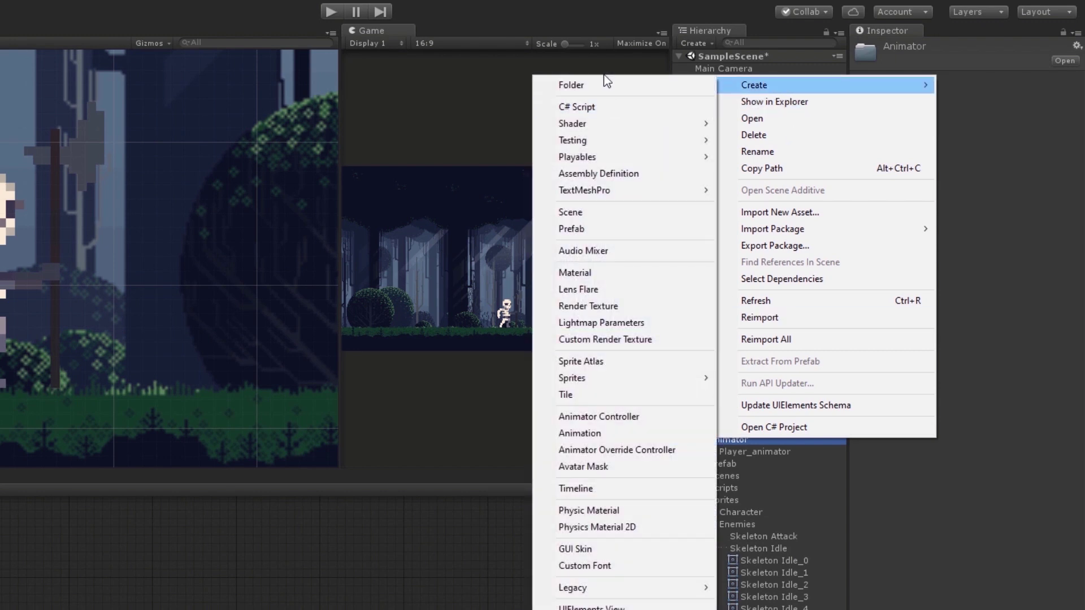
click(599, 416)
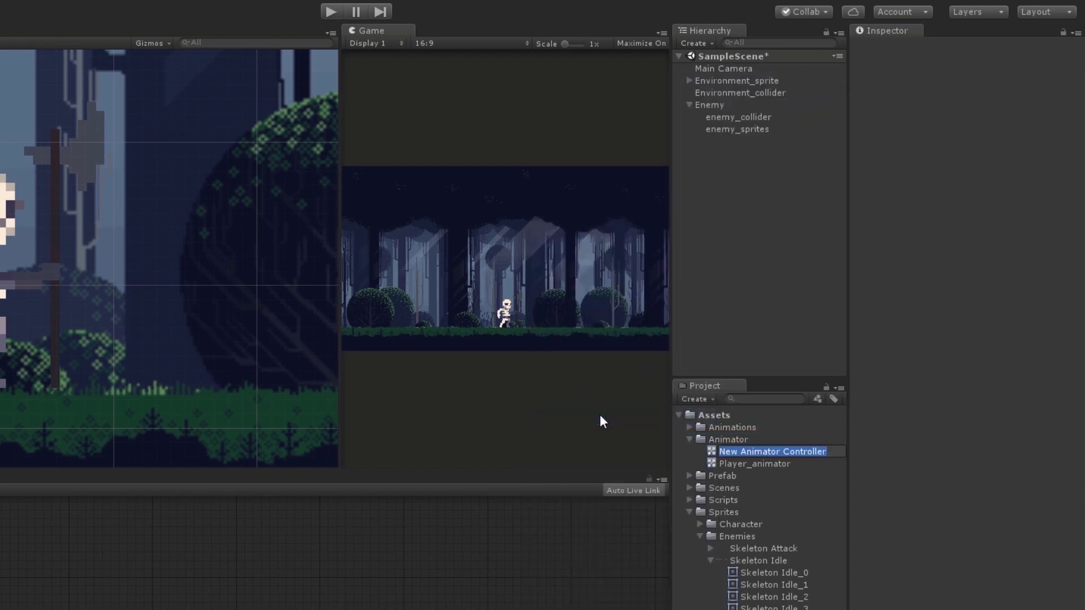
text(Enemy_anima)
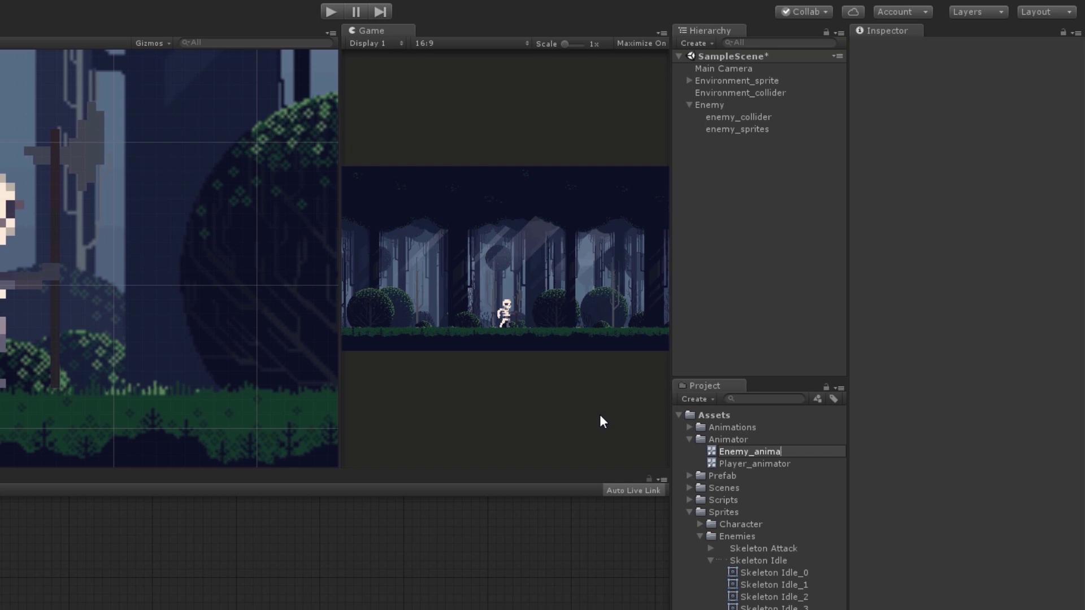
text(tor)
key(Return)
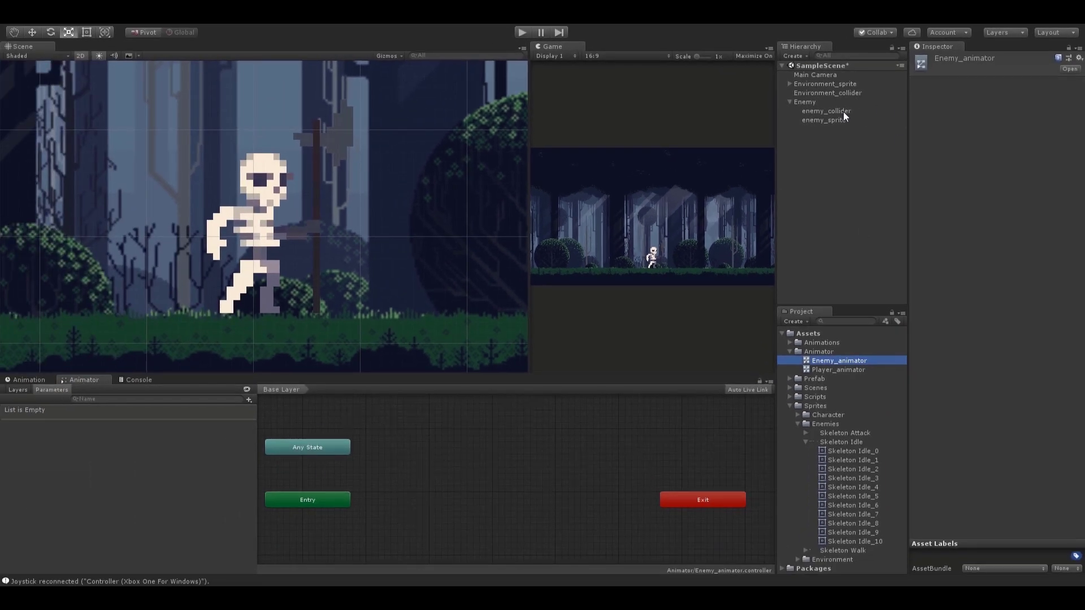
click(825, 103)
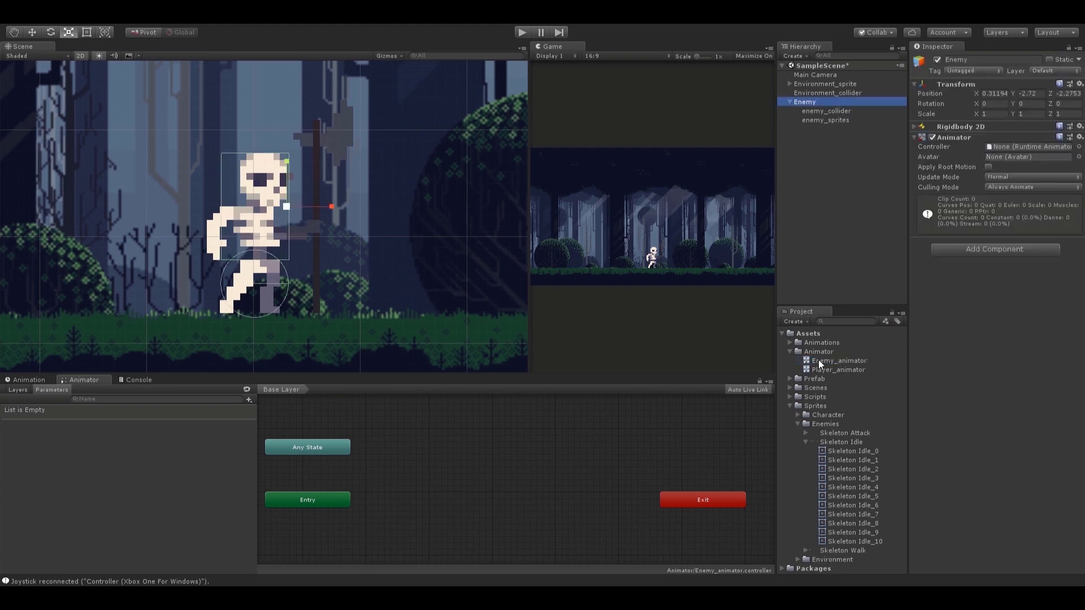
drag(819, 359, 1018, 144)
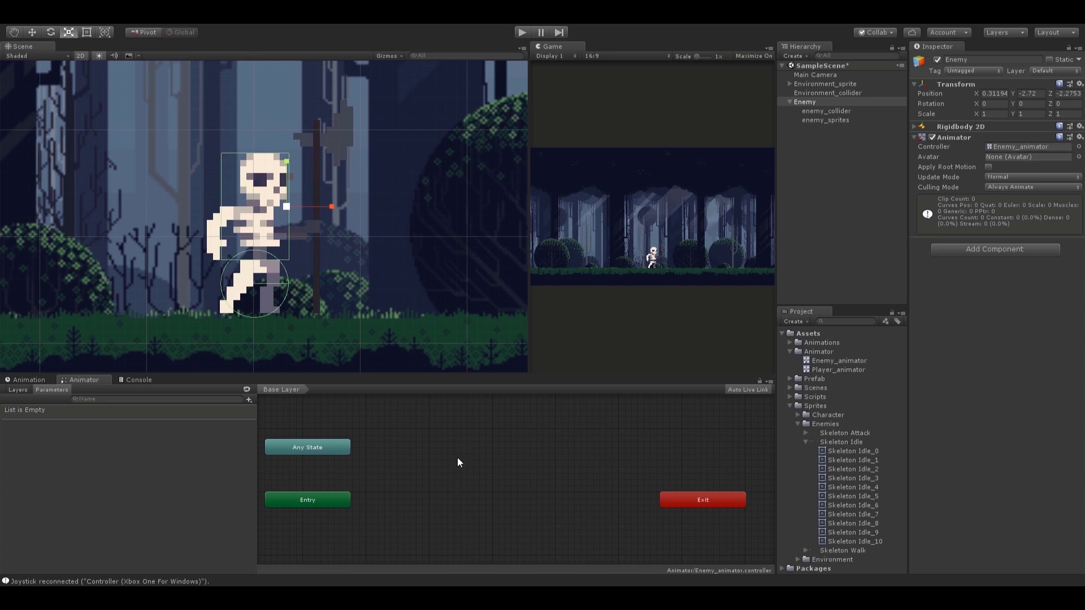
Step: Create the Enemy object's first animation clip, saved as Enemy_idle in the Animations/Enemy_animation folder
click(34, 381)
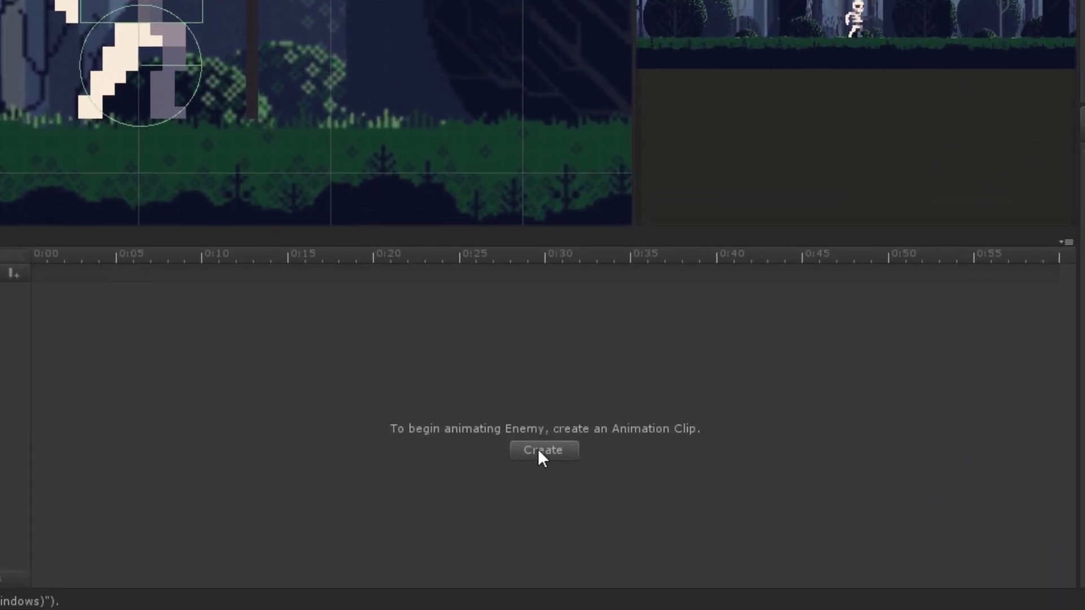
click(547, 454)
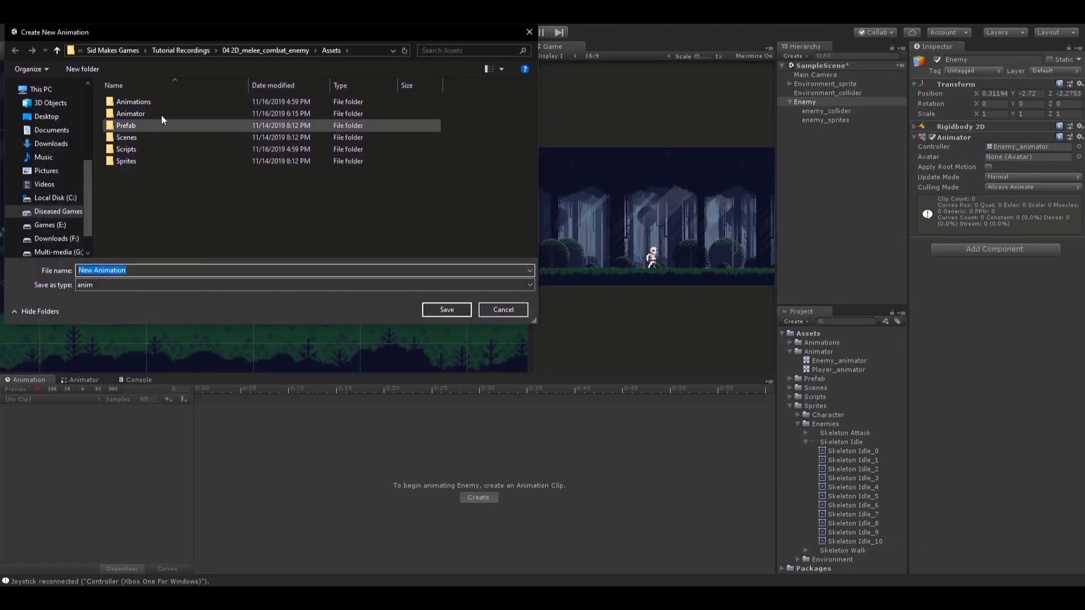
double_click(131, 102)
double_click(149, 102)
click(256, 270)
key(ctrl+a)
text(Enemy_Idle)
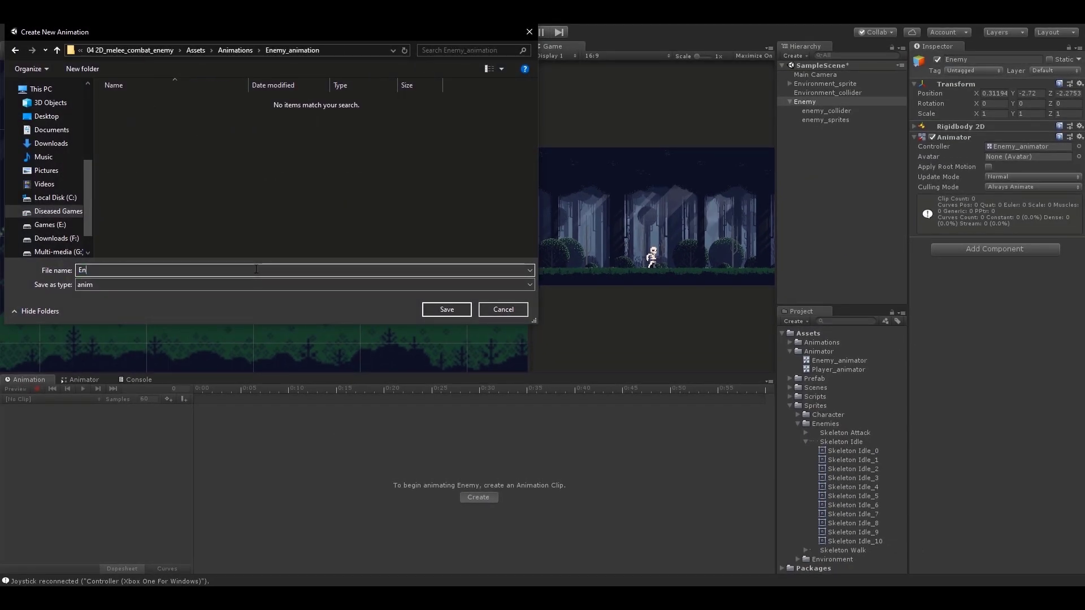
key(Return)
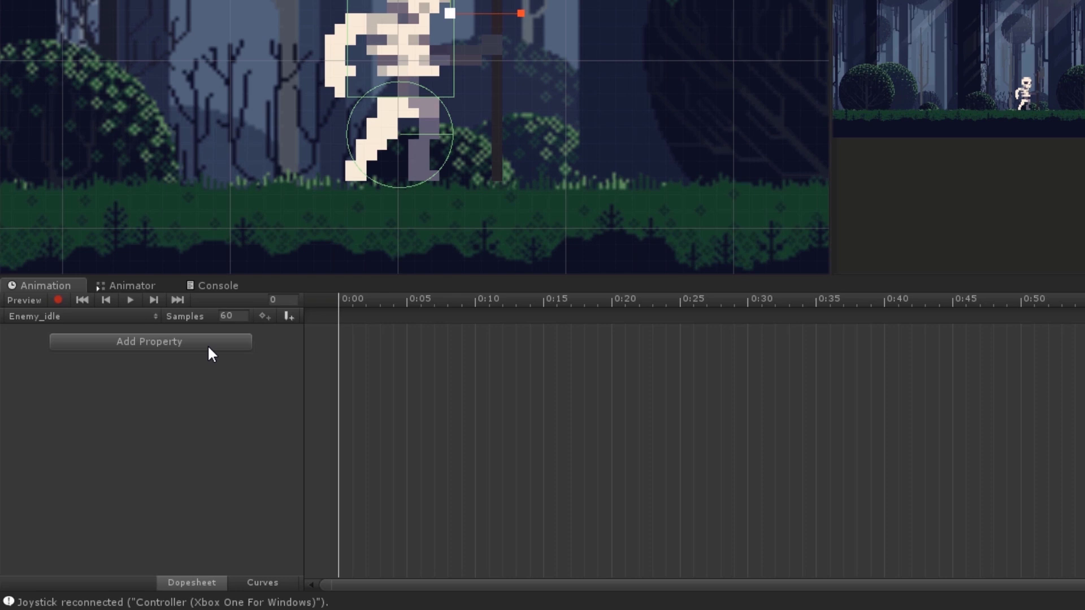
Step: Add the Sprite Renderer's Sprite property of enemy_sprites to the Enemy_idle clip
click(209, 345)
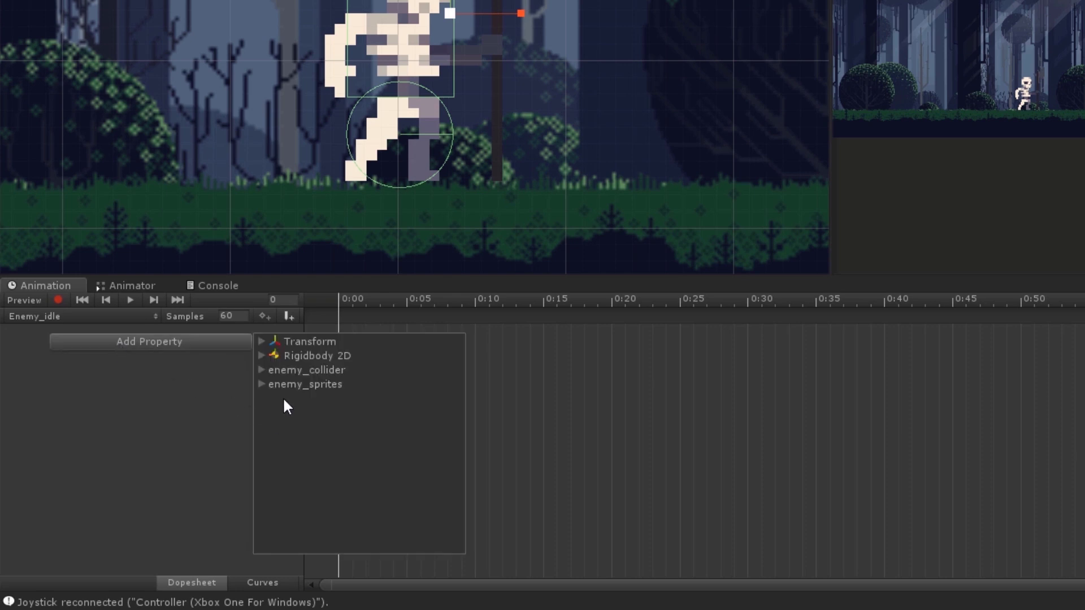
click(261, 384)
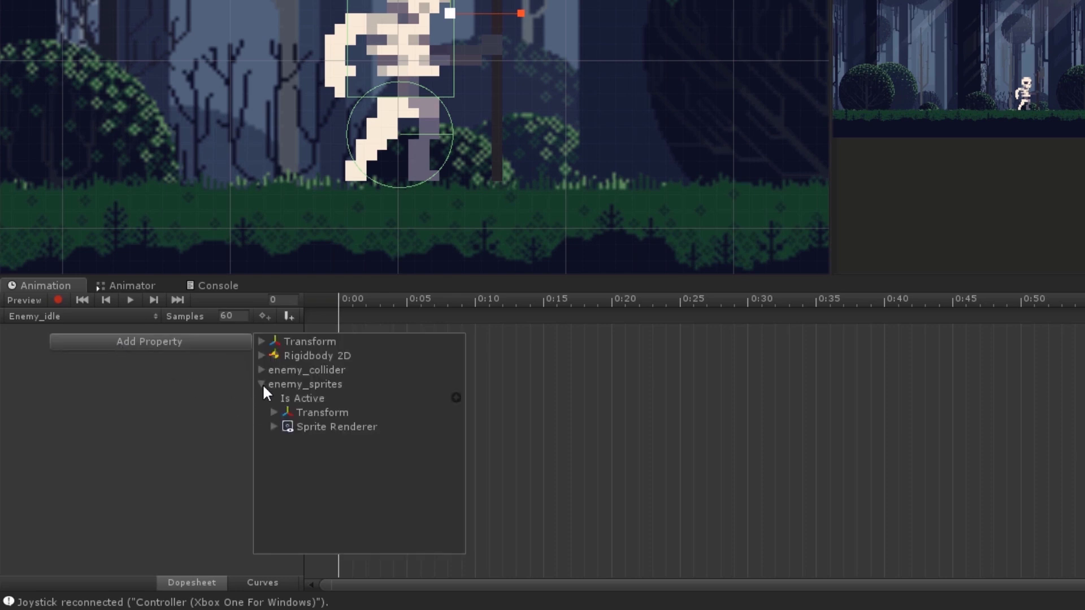
click(274, 428)
scroll(405, 459, down, 3)
scroll(373, 498, down, 2)
scroll(350, 543, right, 1)
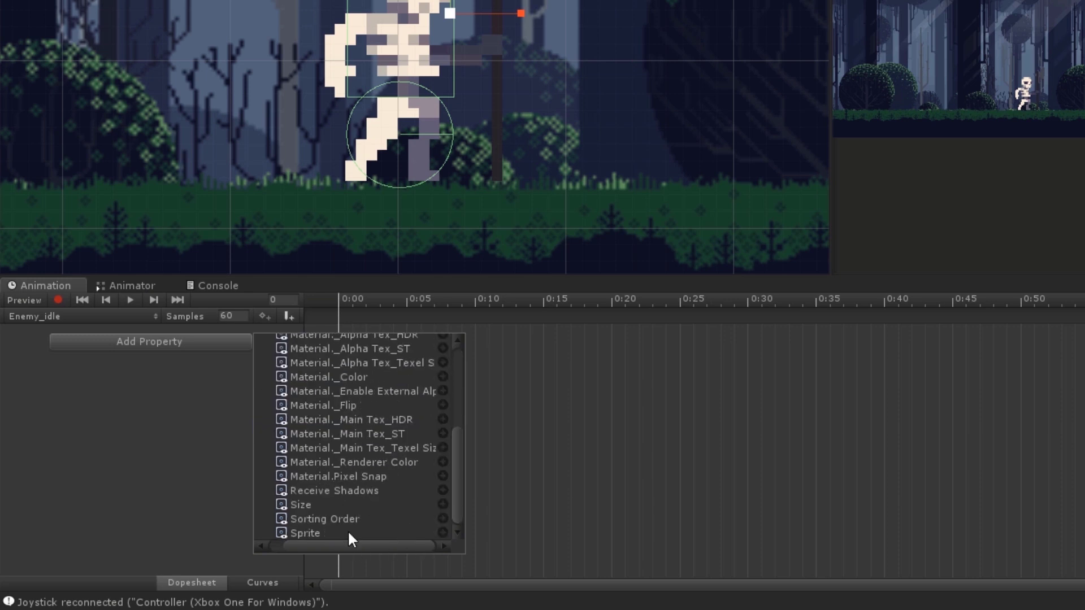
click(347, 532)
click(443, 532)
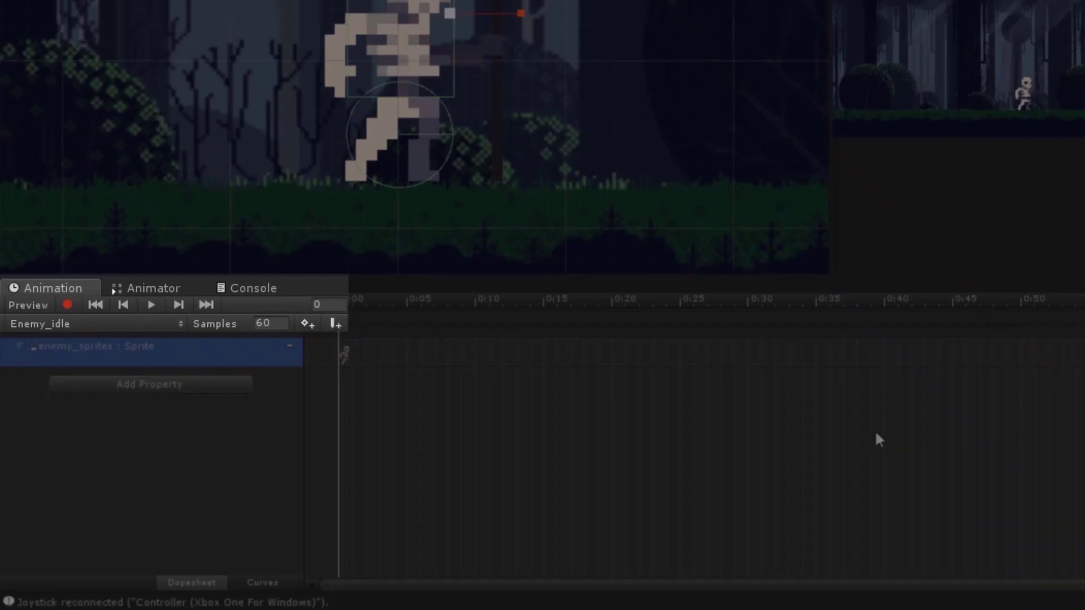
click(879, 439)
Step: Enable keyframe recording and place sprites Skeleton Idle_1 to Skeleton Idle_10 on consecutive frames starting at 0:01
click(67, 305)
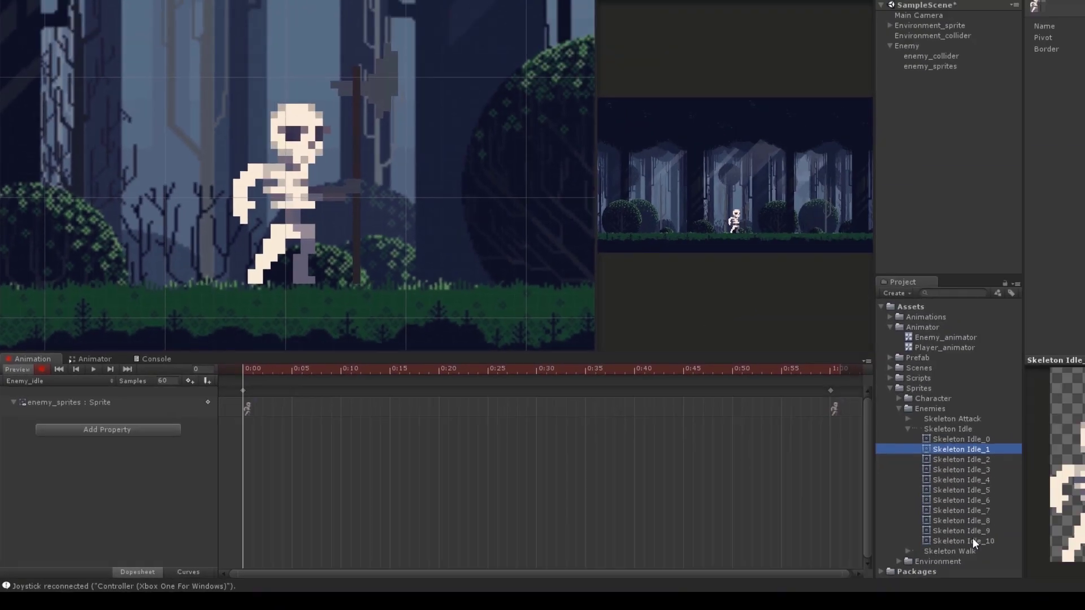
shift+click(972, 540)
drag(971, 540, 274, 416)
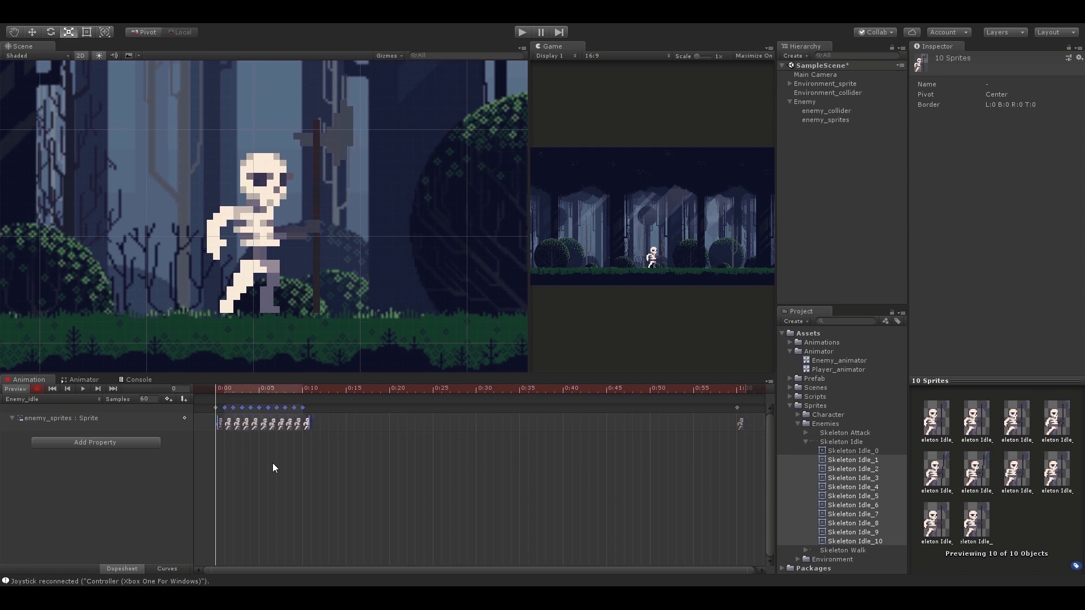
Step: Delete the leftover keyframe at 1:00 from the Enemy_idle clip and stop recording
click(736, 408)
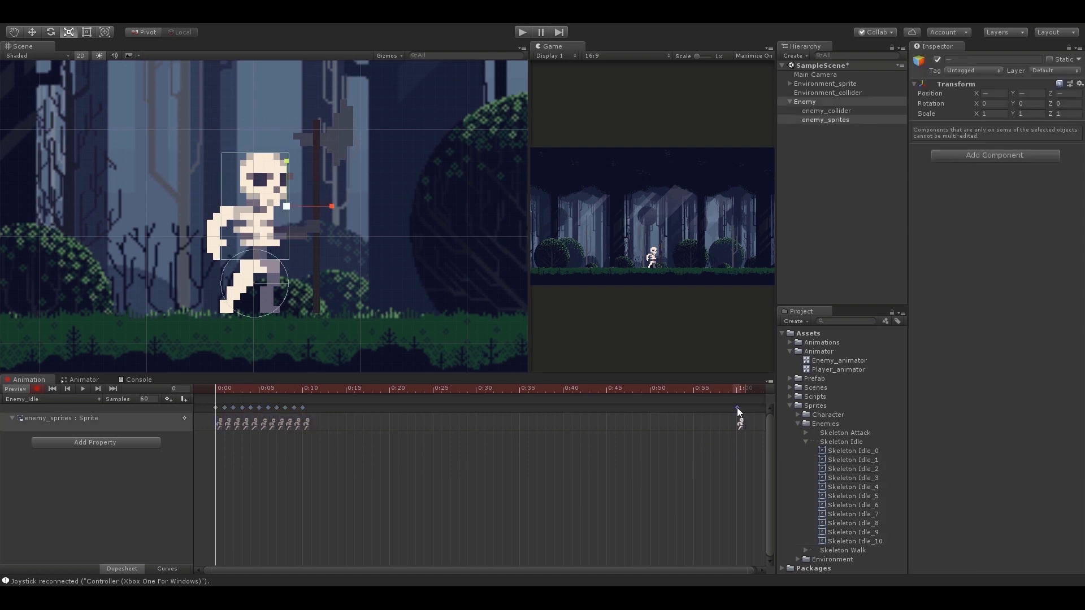
key(Delete)
scroll(277, 444, up, 4)
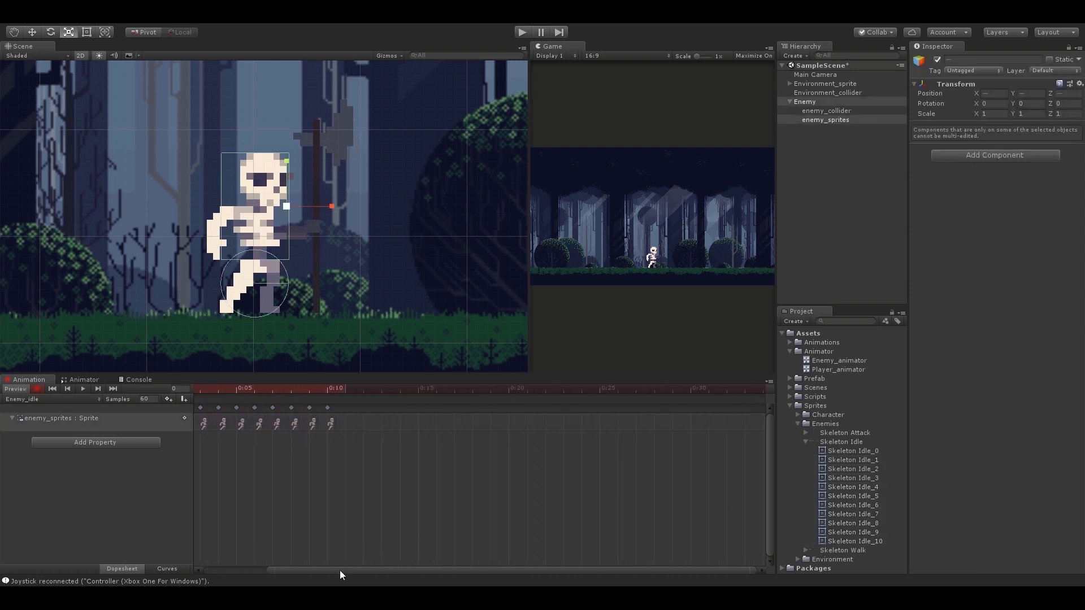
drag(340, 571, 273, 571)
scroll(222, 472, up, 4)
click(38, 390)
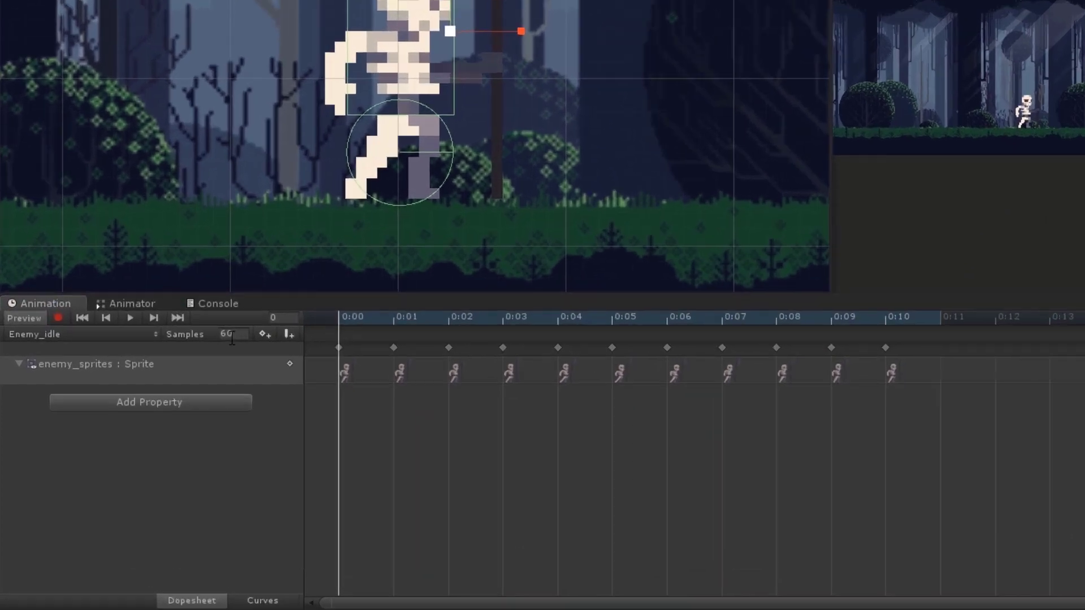
Step: Set the Enemy_idle clip's sample rate to 10
click(146, 399)
text(10)
key(Return)
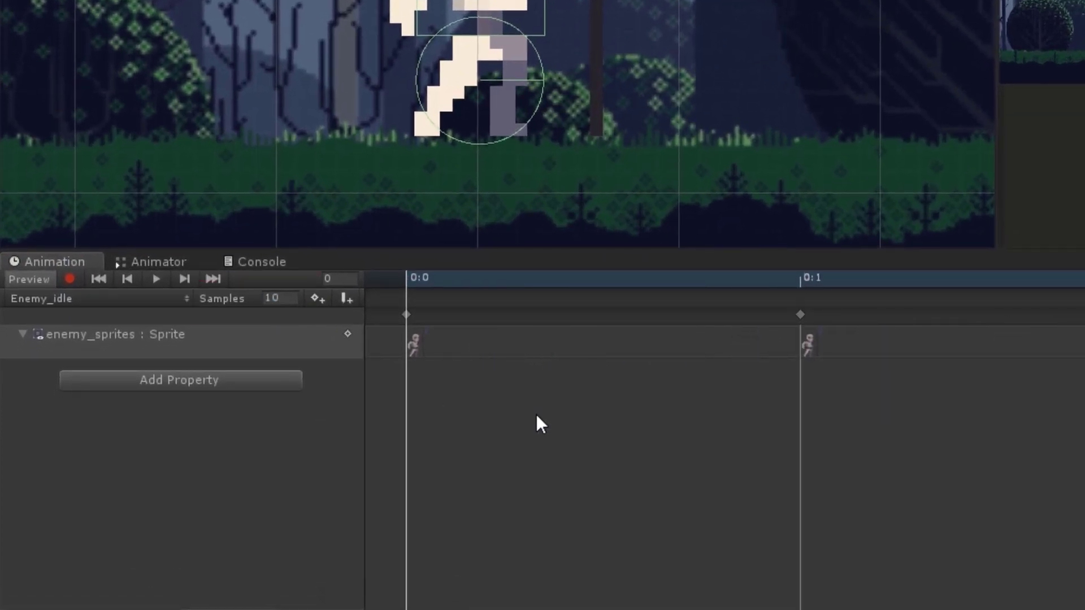
scroll(1027, 413, down, 4)
scroll(451, 477, down, 5)
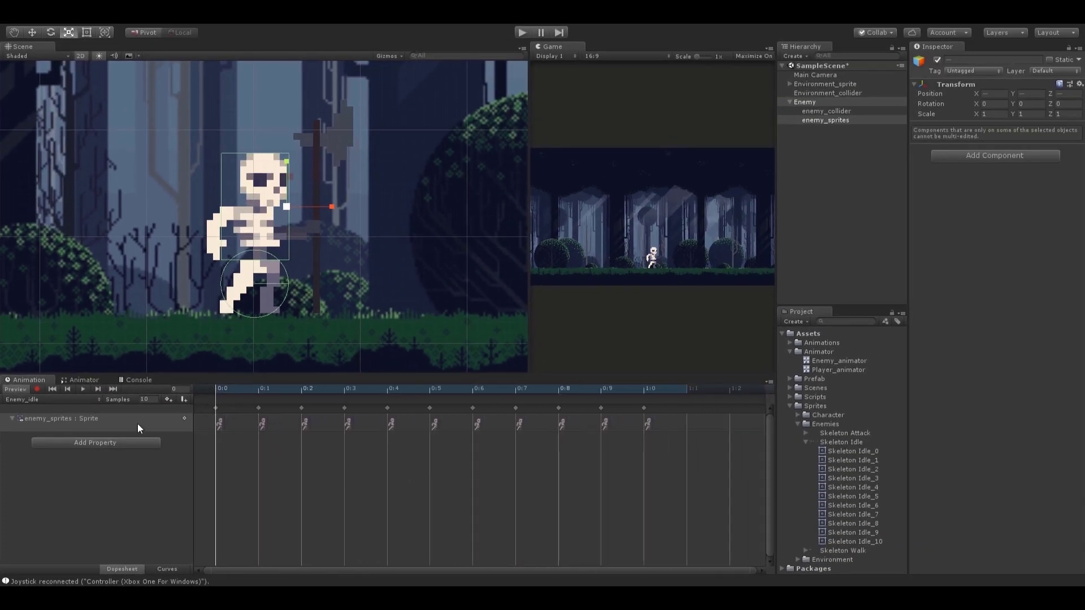
Step: Create a new animation clip named Enemy_walk in the Enemy_animation folder
click(46, 395)
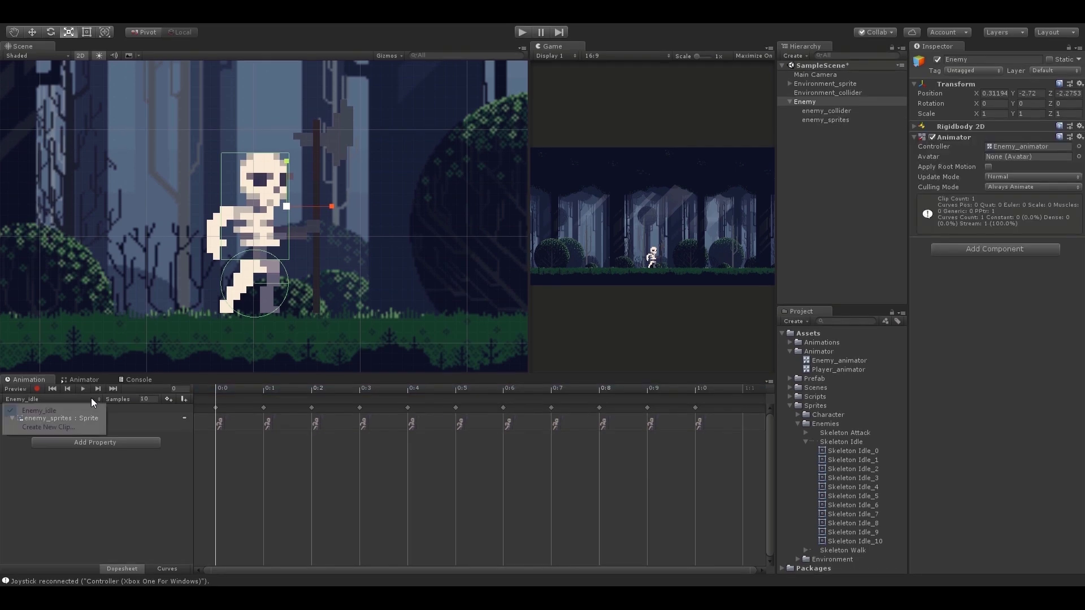
click(64, 431)
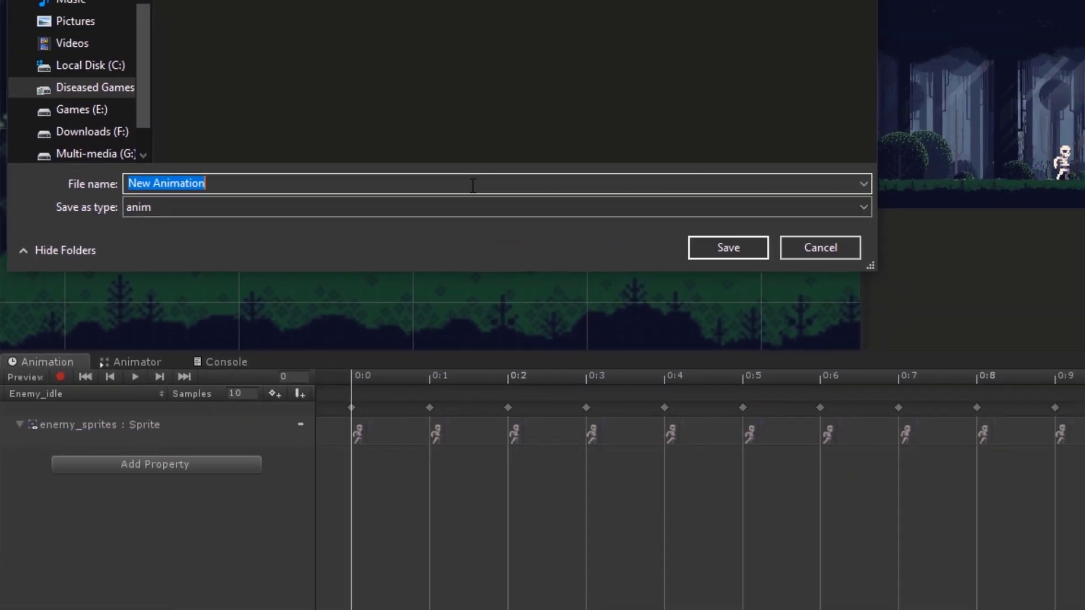
text(Enemy_walk)
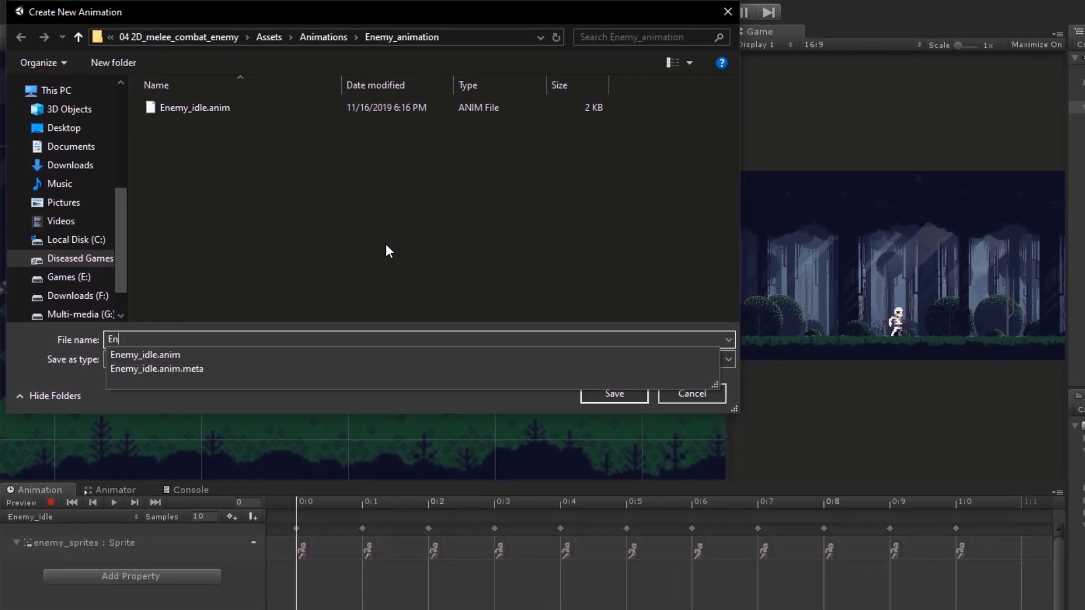
key(Return)
Step: Add the Sprite Renderer's Sprite property of enemy_sprites to the Enemy_walk clip
click(182, 534)
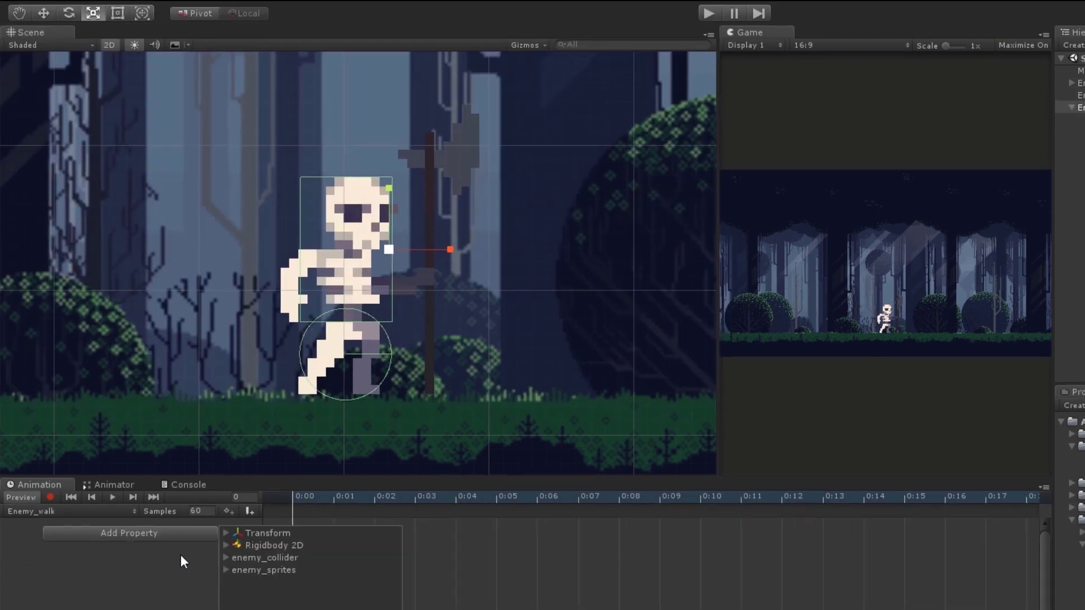
click(227, 571)
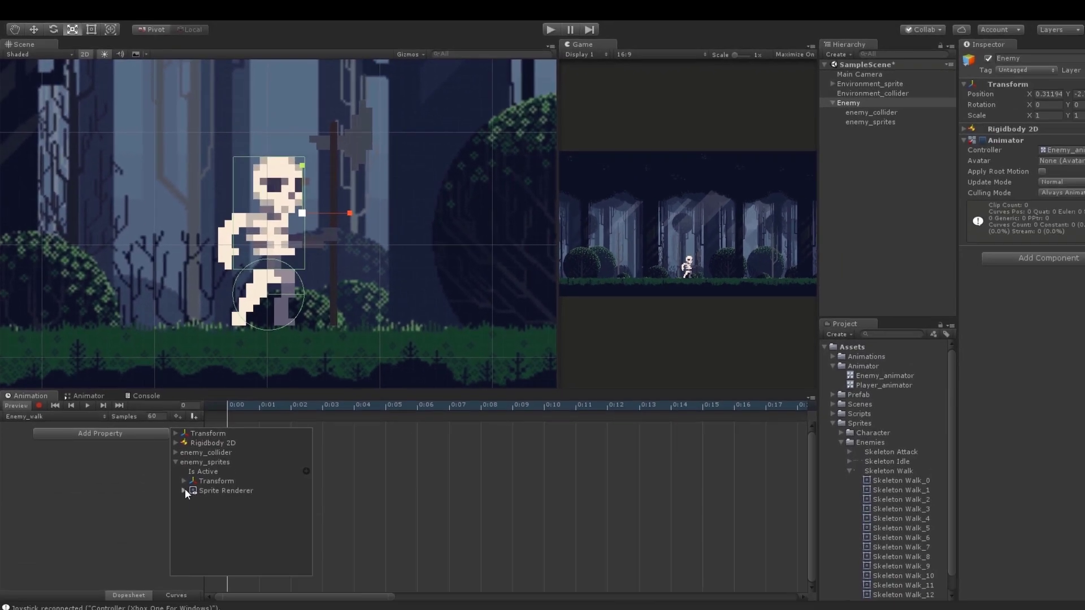
click(185, 491)
scroll(218, 531, down, 10)
click(218, 538)
click(282, 538)
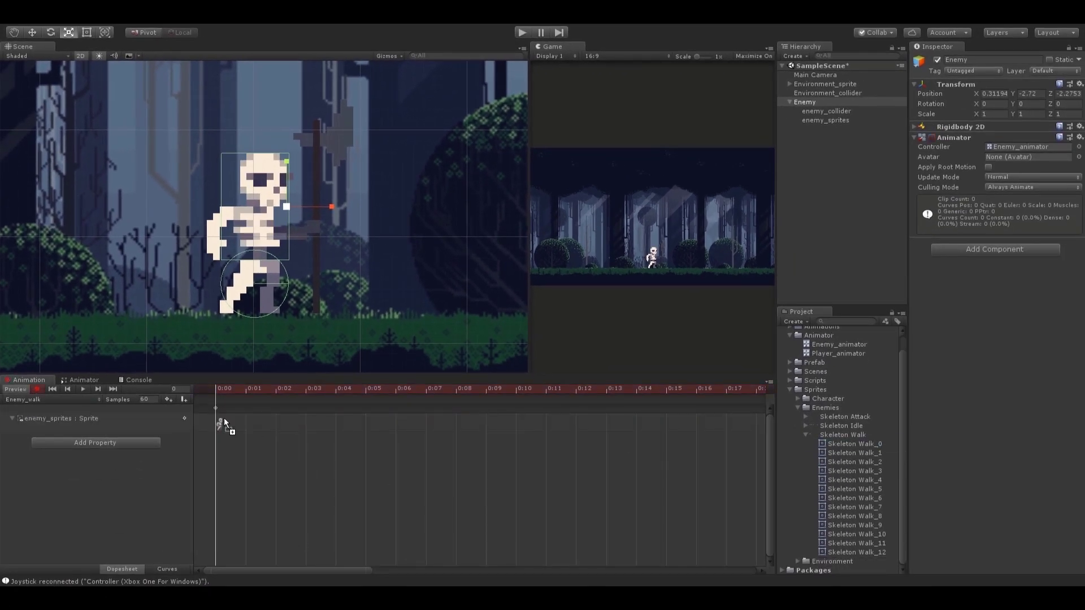
Step: Place sprites Skeleton Walk_1 to Skeleton Walk_12 on consecutive frames of the Enemy_walk clip, starting at 0:01
click(872, 452)
shift+click(870, 552)
drag(870, 552, 249, 422)
Step: Delete the leftover end keyframe at 1:00 from the Enemy_walk clip
scroll(545, 454, down, 10)
click(702, 409)
key(Delete)
scroll(265, 419, up, 7)
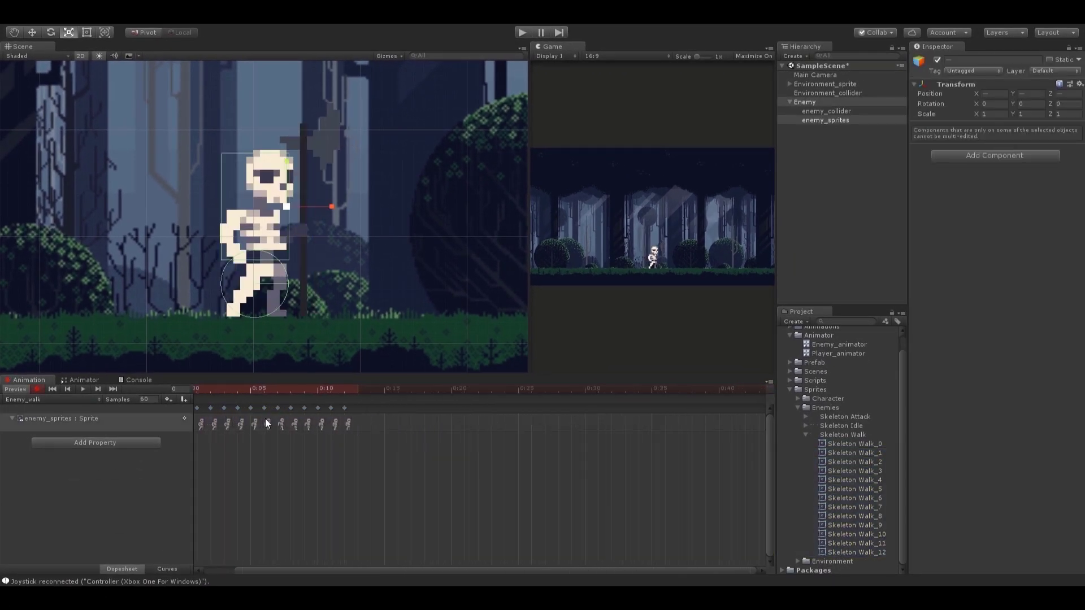
Step: Set the Enemy_walk clip's sample rate to 14
drag(410, 571, 332, 571)
click(149, 399)
text(14)
click(350, 479)
scroll(350, 483, down, 4)
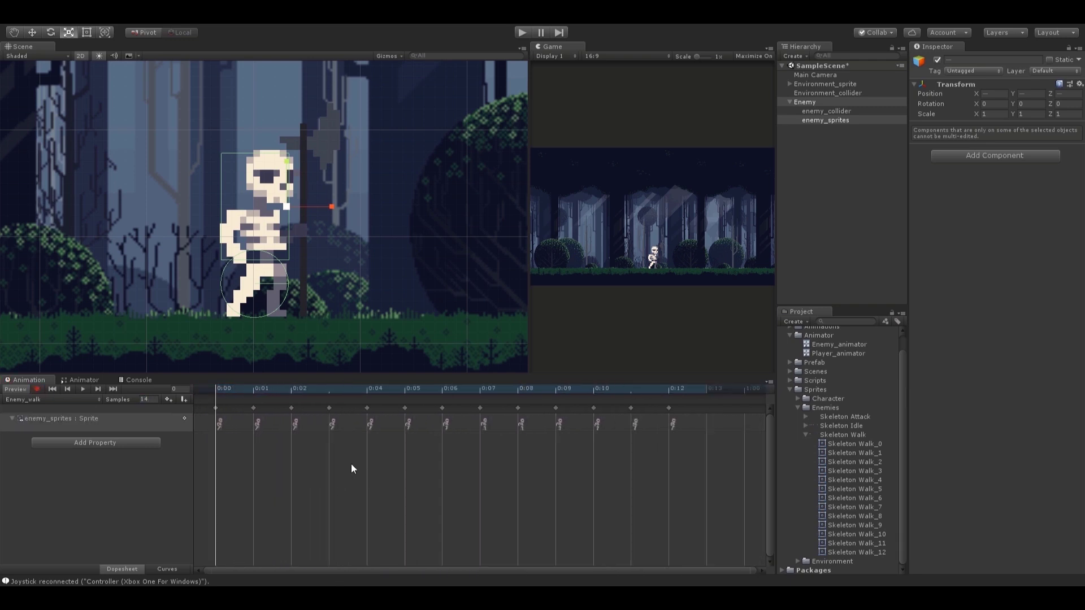
Step: Play back the Enemy_walk animation to check its motion, stop it and return to the first frame
click(82, 389)
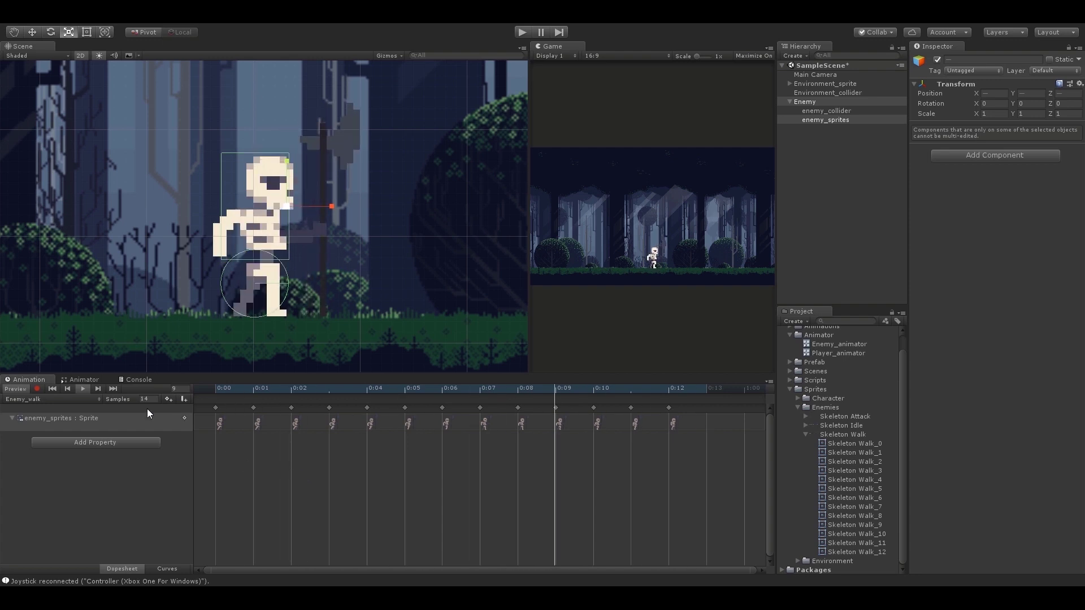
click(82, 388)
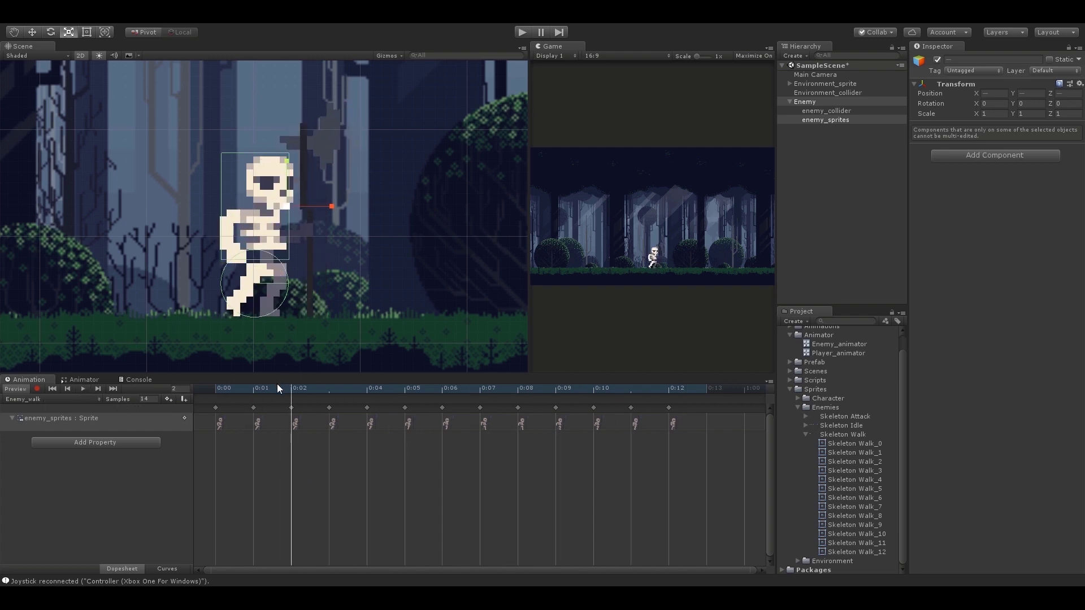
click(202, 388)
Step: Create a new animation clip named Enemy_attack in the Enemy_animation folder
click(69, 399)
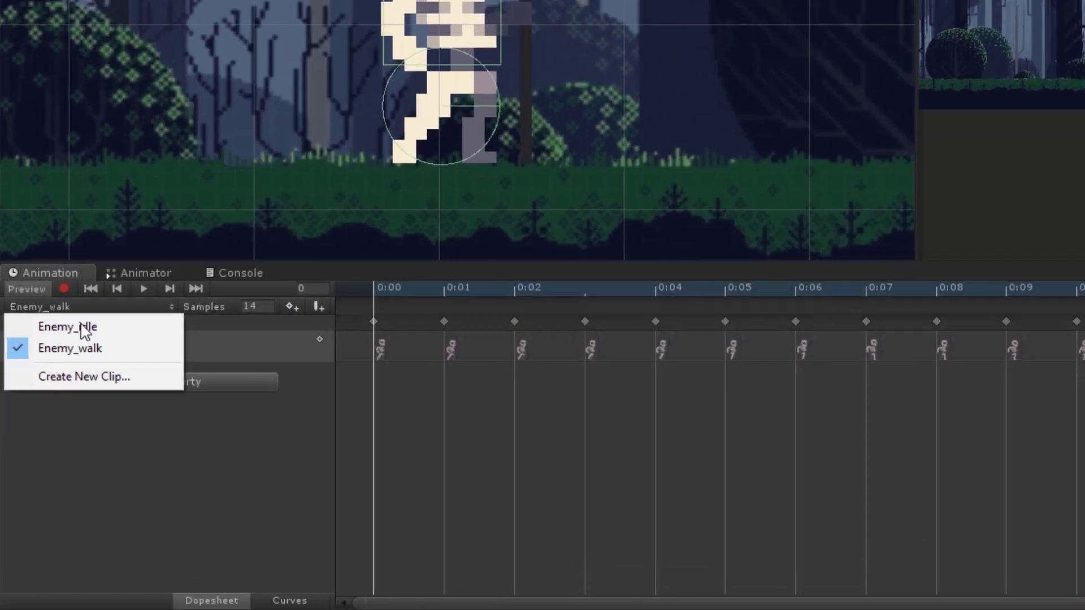
click(84, 376)
text(Enem)
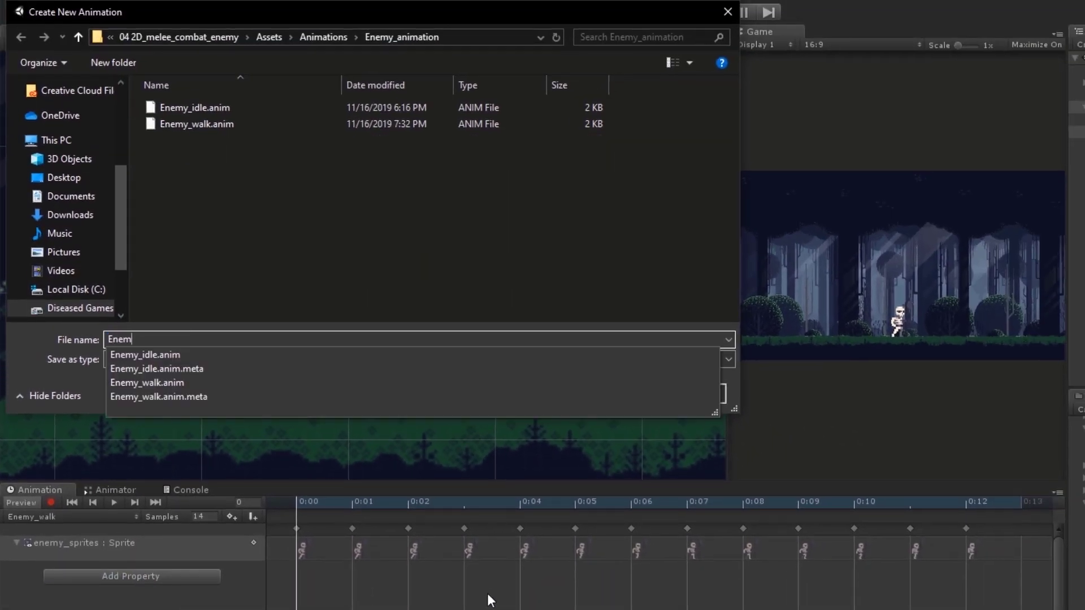
text(y_attack)
key(Return)
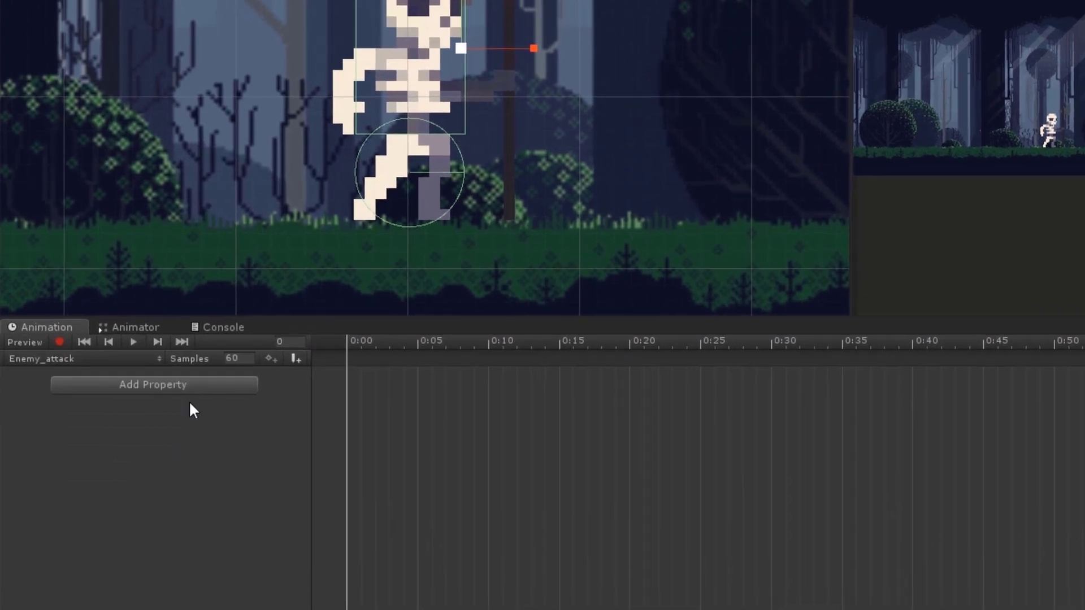
Step: Add the enemy_sprites Sprite property to the Enemy_attack clip and delete its end keyframe at 1:00
click(167, 535)
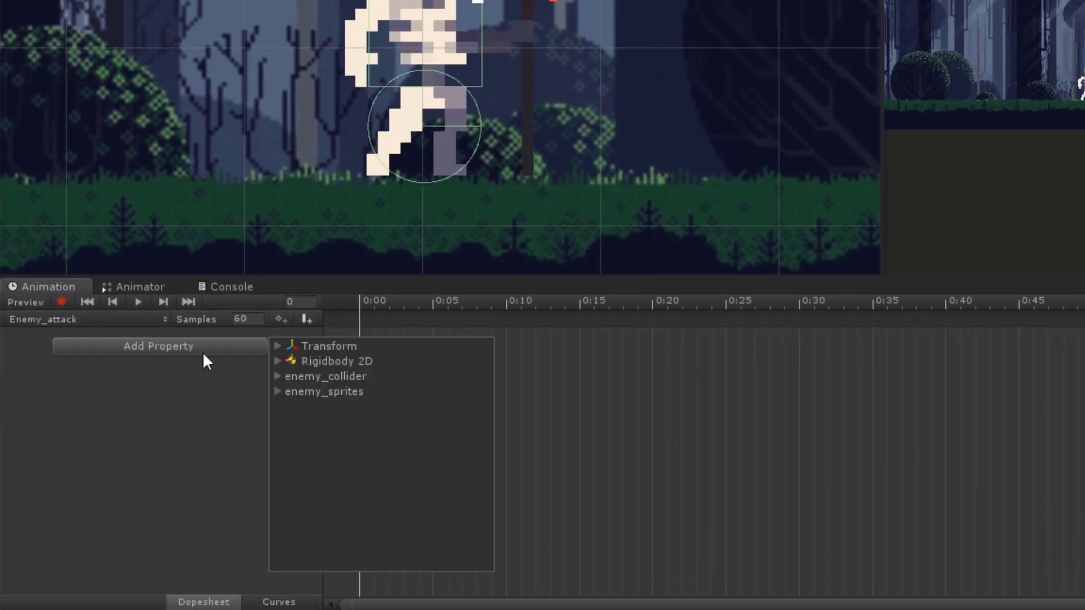
click(284, 393)
click(276, 438)
click(290, 436)
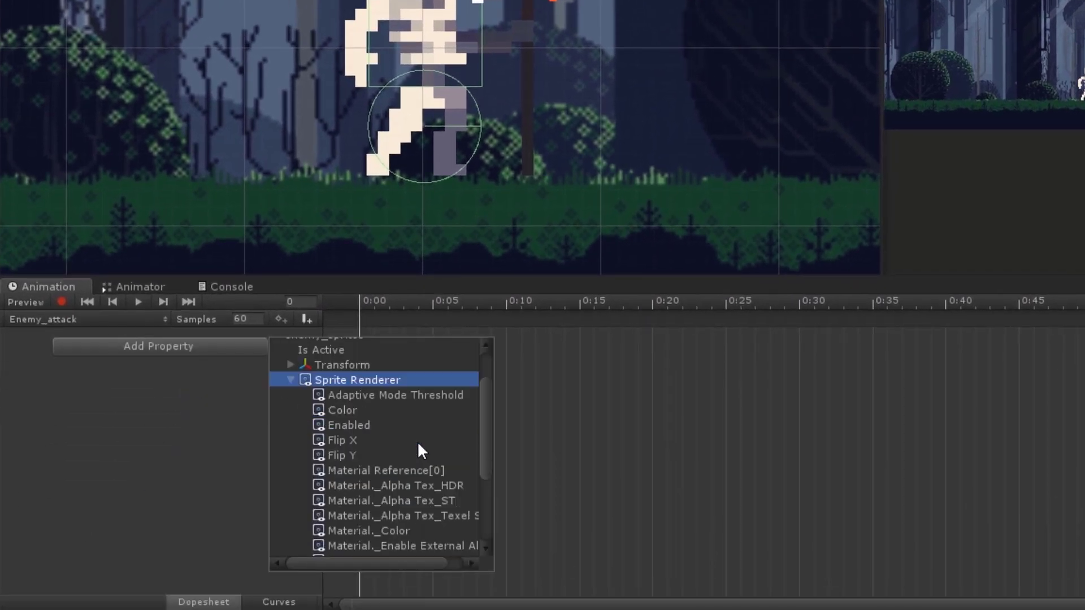
scroll(396, 486, down, 5)
click(356, 548)
click(470, 549)
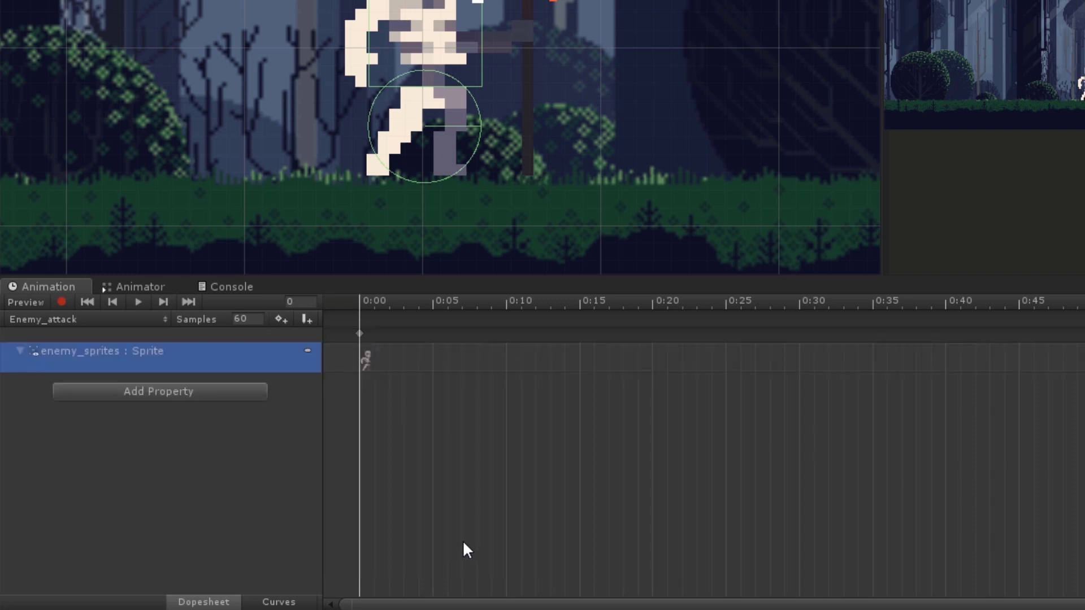
click(1001, 387)
key(Delete)
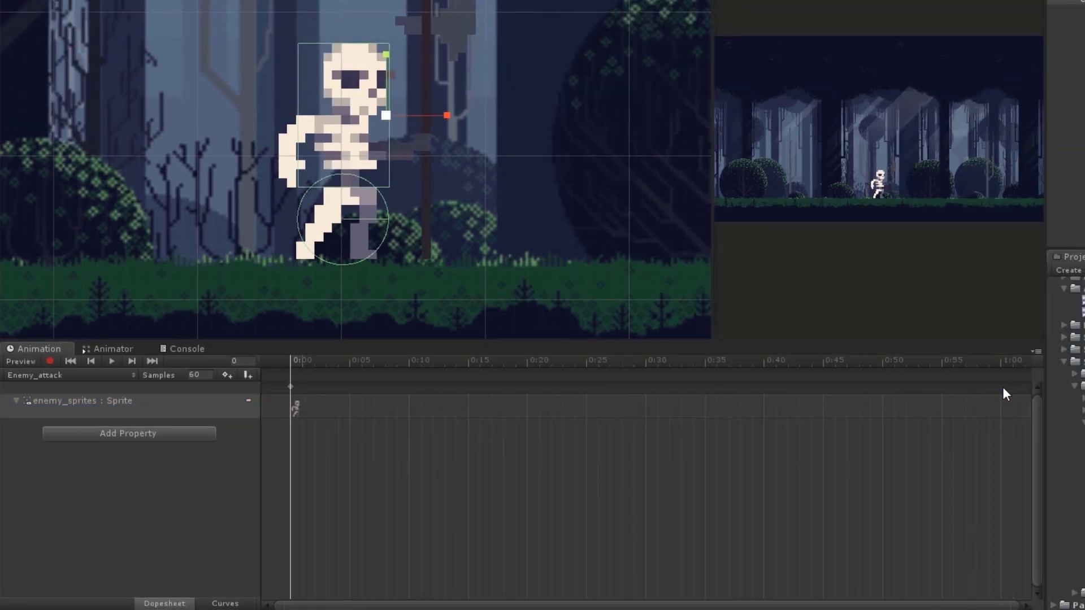
Step: With recording on, insert sprites Skeleton Attack_0 to Skeleton Attack_17 as consecutive keyframes from the first frame of Enemy_attack
click(54, 360)
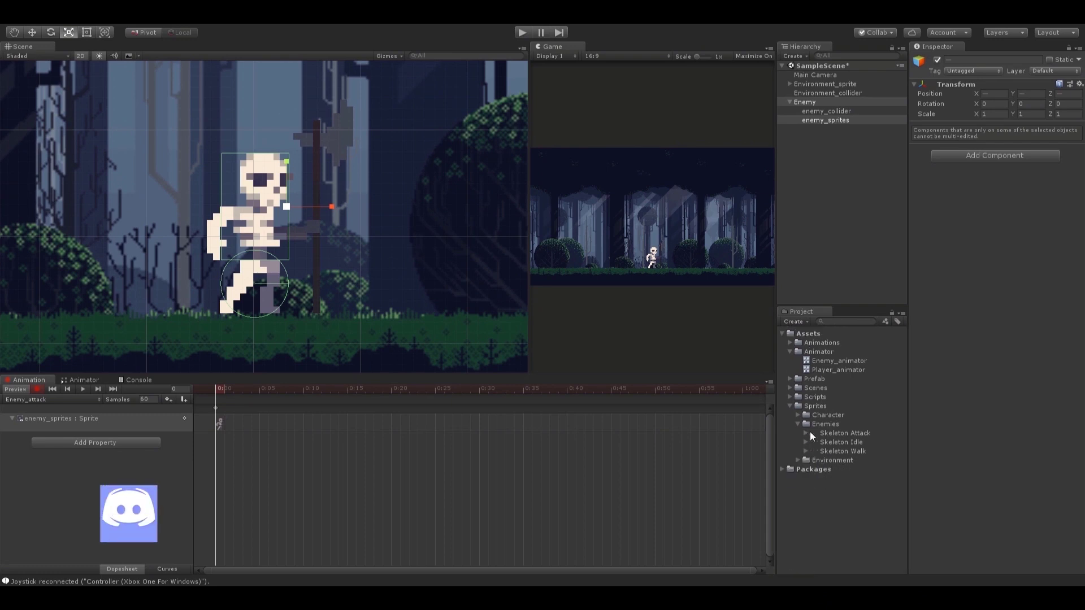
click(805, 433)
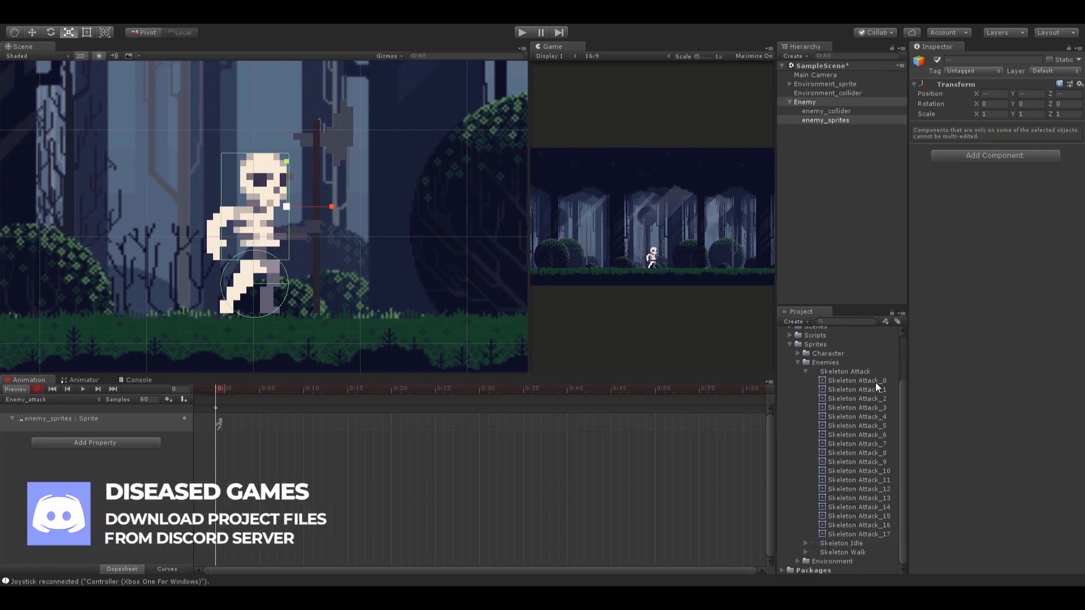
click(876, 380)
shift+click(859, 534)
drag(870, 381, 214, 419)
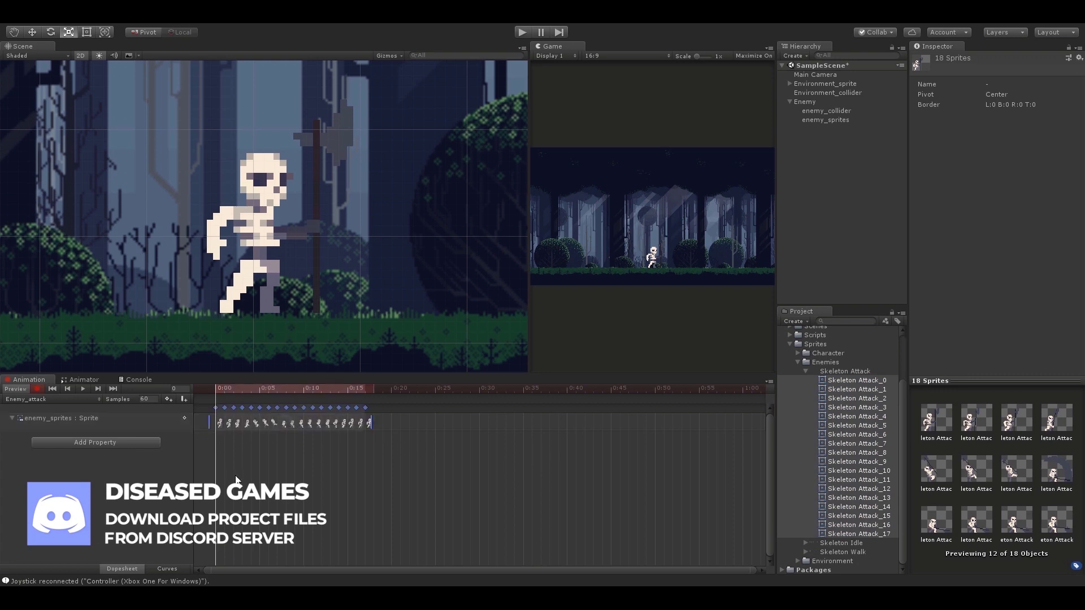
Step: Set the Enemy_attack clip's sample rate to 10
key(a)
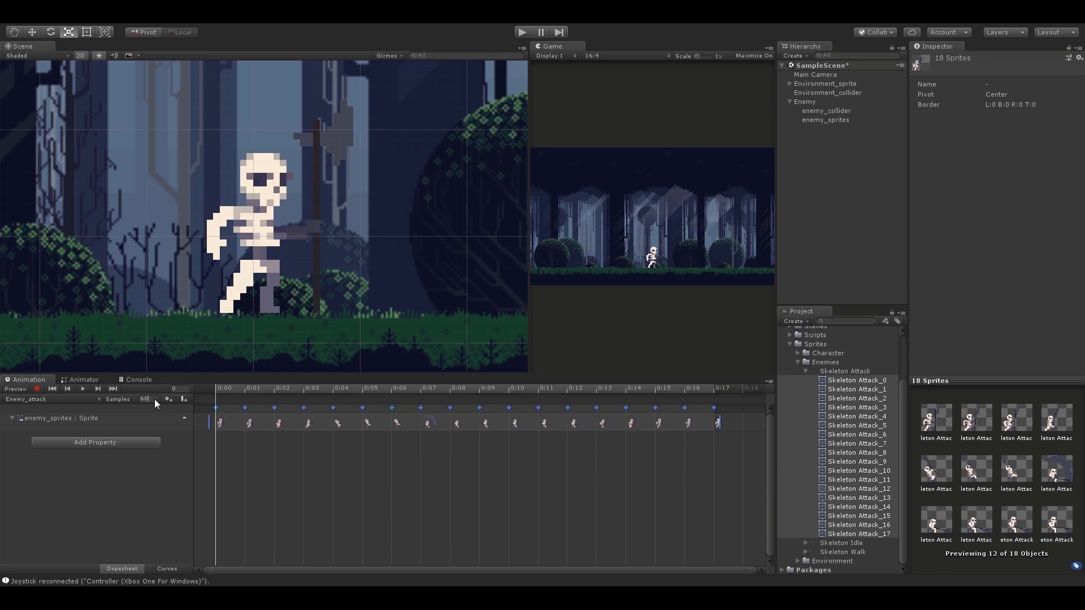
key(BackSpace)
key(BackSpace)
text(10)
key(Return)
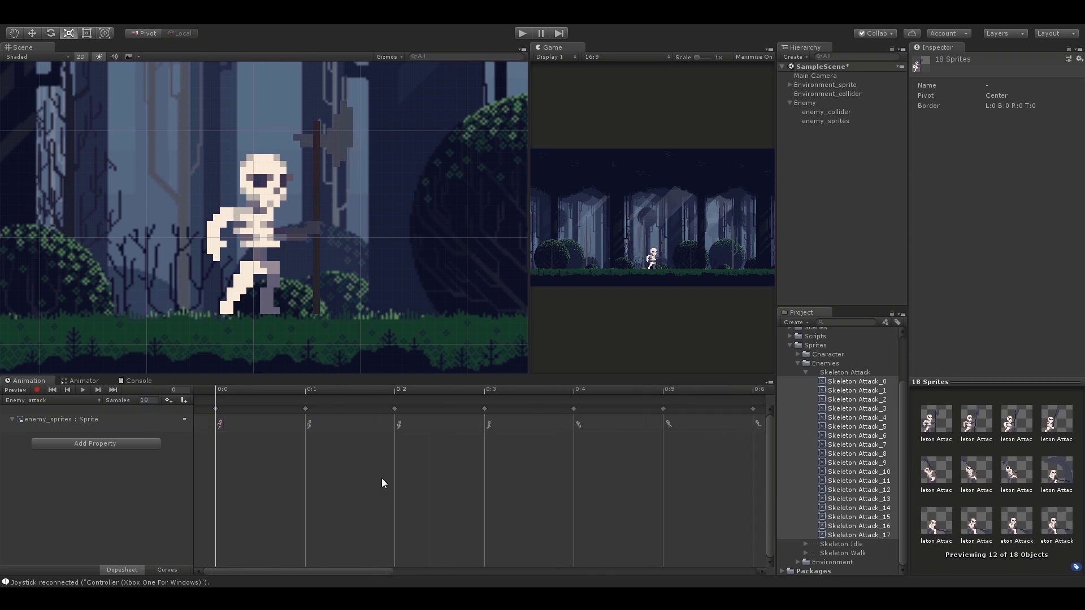
Step: Play back the Enemy_attack animation to check the enemy's position, and return to the first frame
key(f)
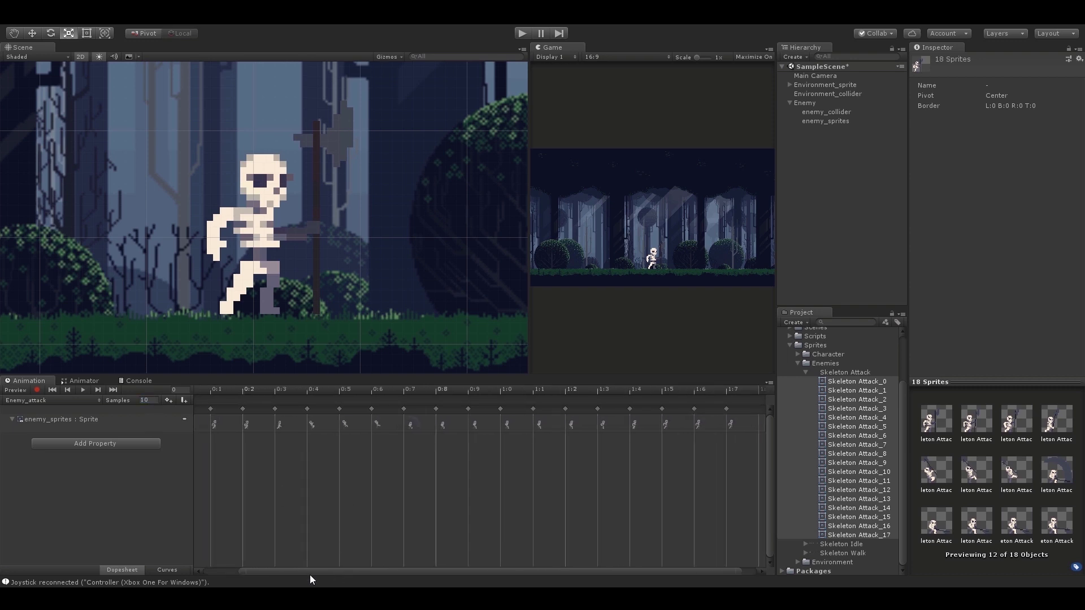
drag(310, 575, 208, 463)
click(83, 389)
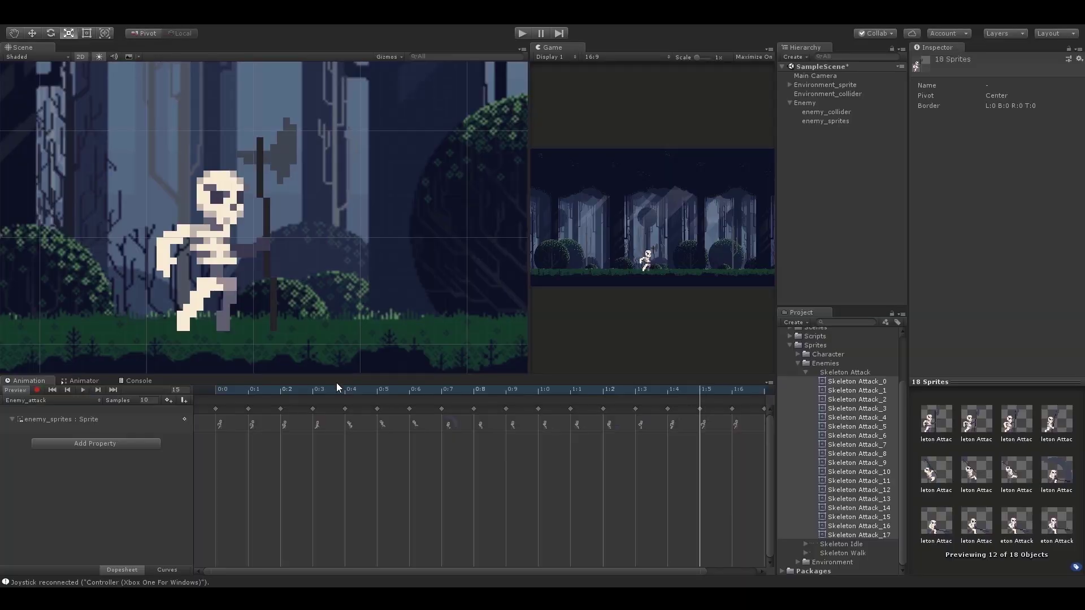
drag(323, 389, 168, 391)
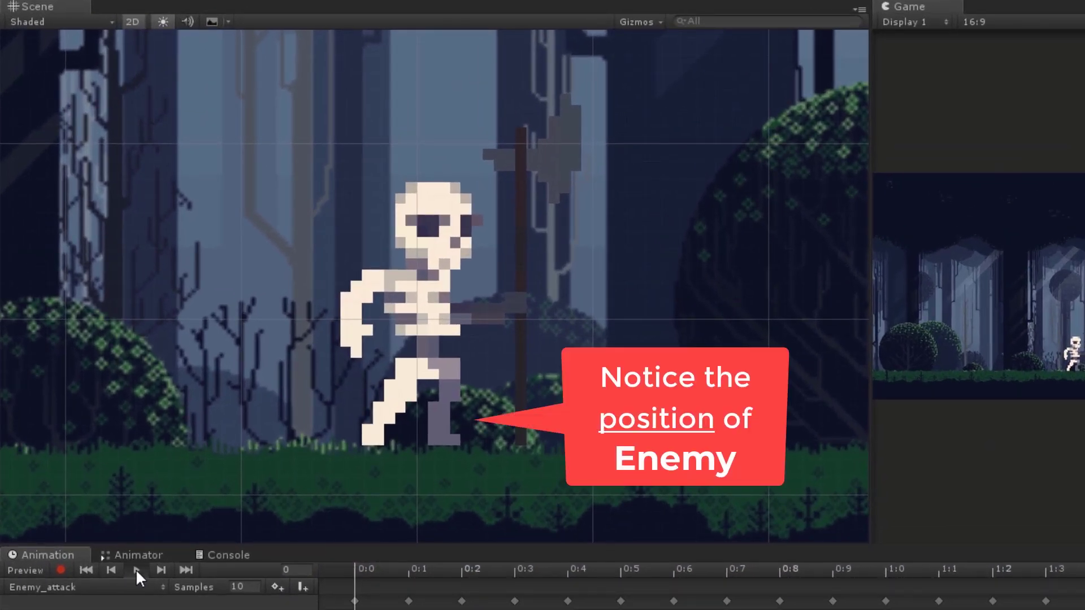
click(135, 569)
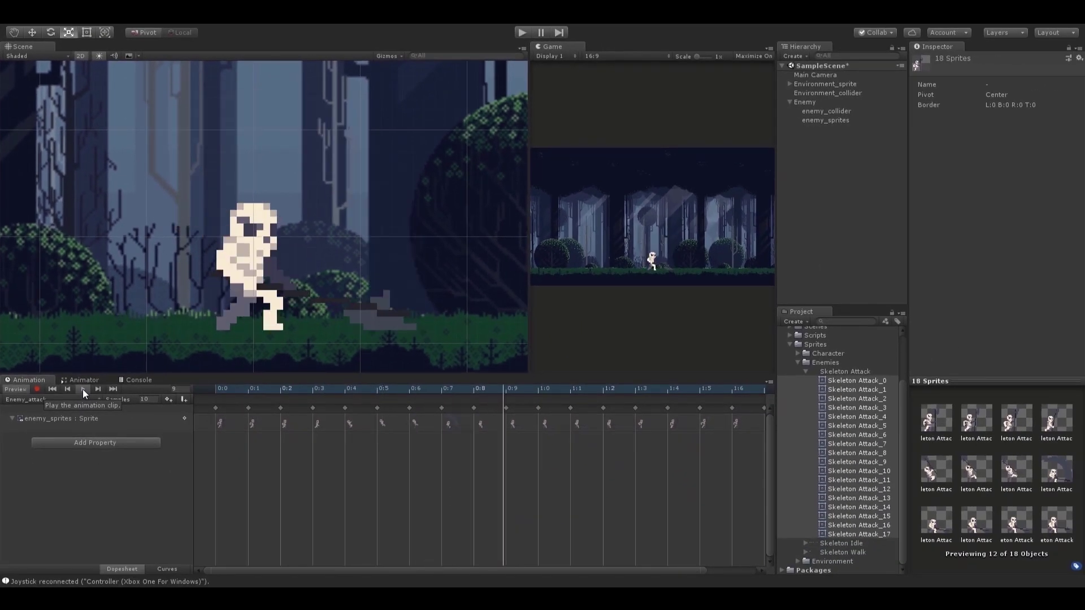
click(232, 395)
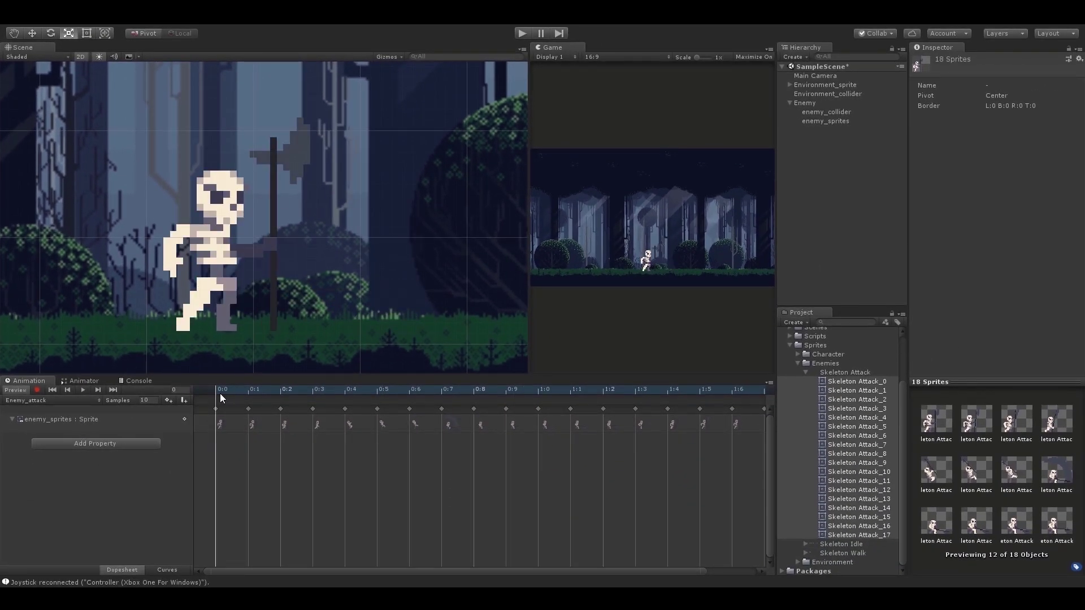
Step: Record a position keyframe for enemy_sprites at Enemy_attack's first frame, moving it to about X 0.489, Y 0.133
mouse_move(220, 394)
mouse_down()
mouse_move(284, 387)
mouse_move(223, 399)
mouse_up()
click(826, 139)
click(860, 123)
key(w)
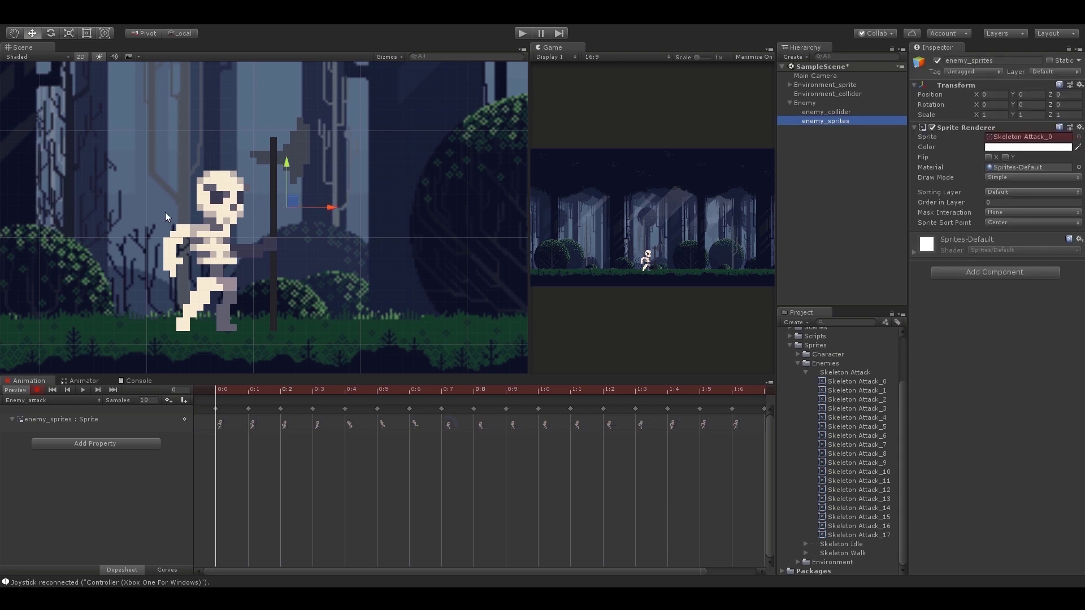
drag(287, 162, 290, 148)
drag(328, 194, 357, 195)
Step: Switch between the Enemy_idle and Enemy_attack clips to compare the skeleton's position in both
click(59, 402)
click(55, 423)
click(41, 415)
click(51, 400)
click(55, 422)
click(56, 401)
click(56, 412)
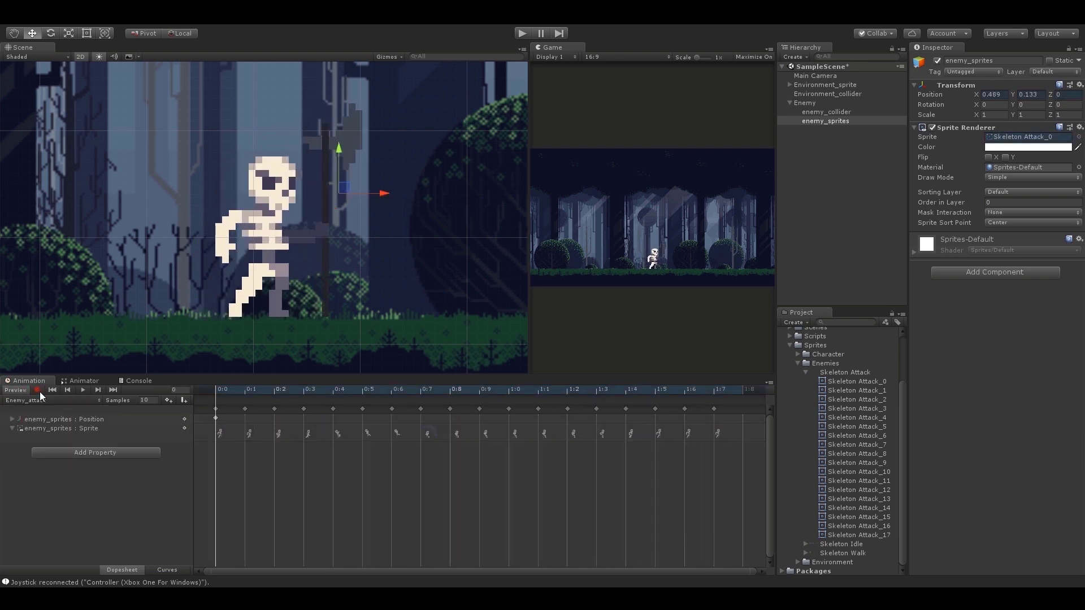
click(51, 401)
click(56, 422)
click(51, 401)
click(56, 412)
drag(221, 388, 245, 388)
Step: Adjust the enemy_sprites position at Enemy_attack's first frame to about X 0.399, Y 0.159, checking it against Enemy_idle
click(51, 401)
click(55, 422)
click(220, 389)
click(37, 390)
drag(358, 193, 355, 191)
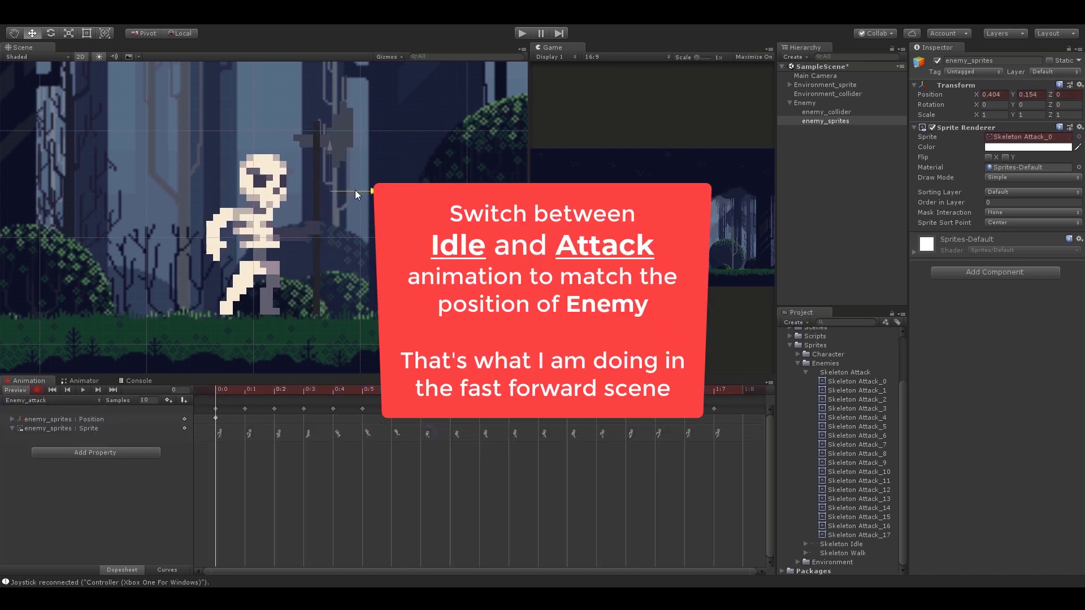
click(50, 401)
click(55, 422)
click(50, 401)
click(55, 412)
click(220, 389)
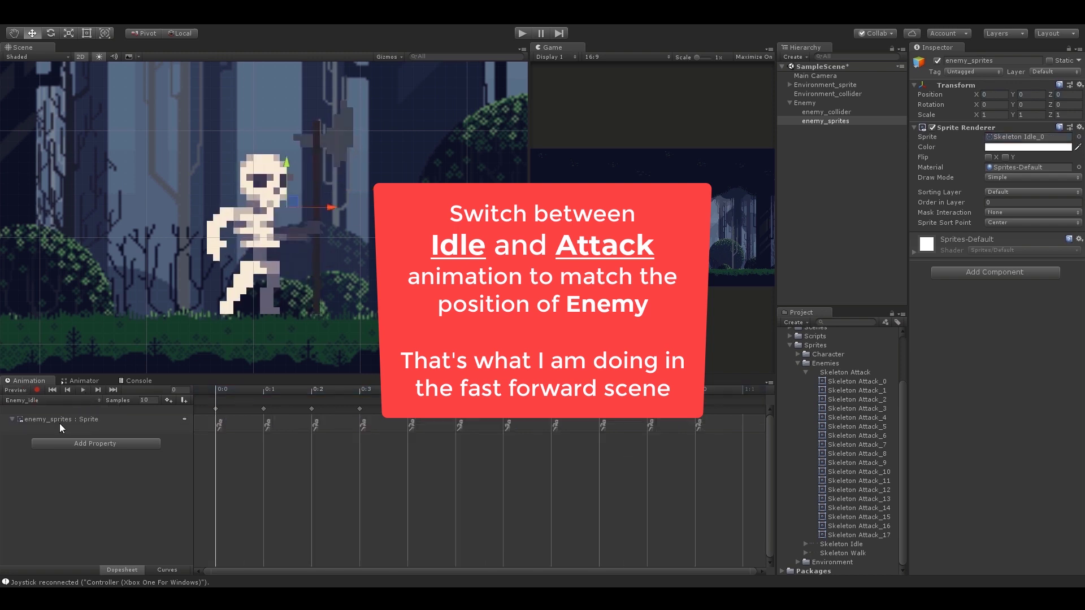
click(51, 400)
click(66, 413)
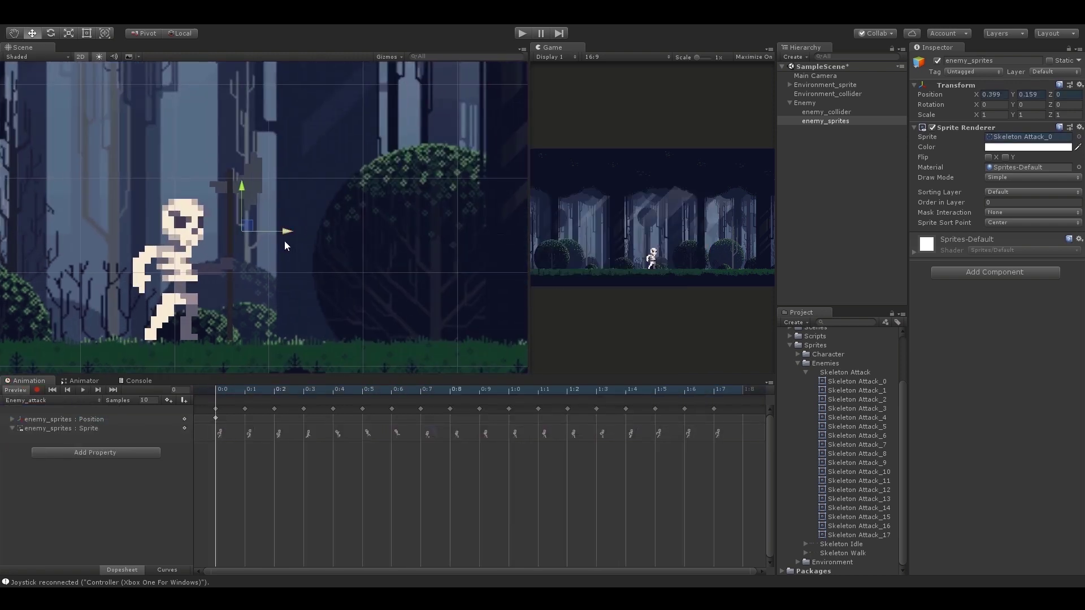
Step: Create an empty child object under Enemy and name it hitBox
right_click(792, 110)
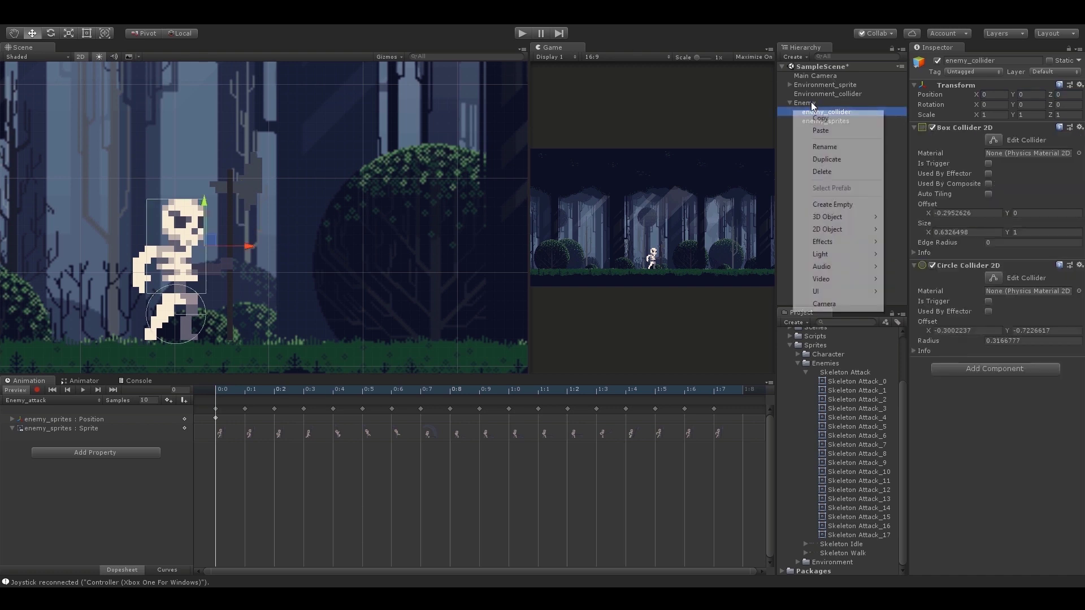
right_click(826, 97)
right_click(812, 102)
click(856, 196)
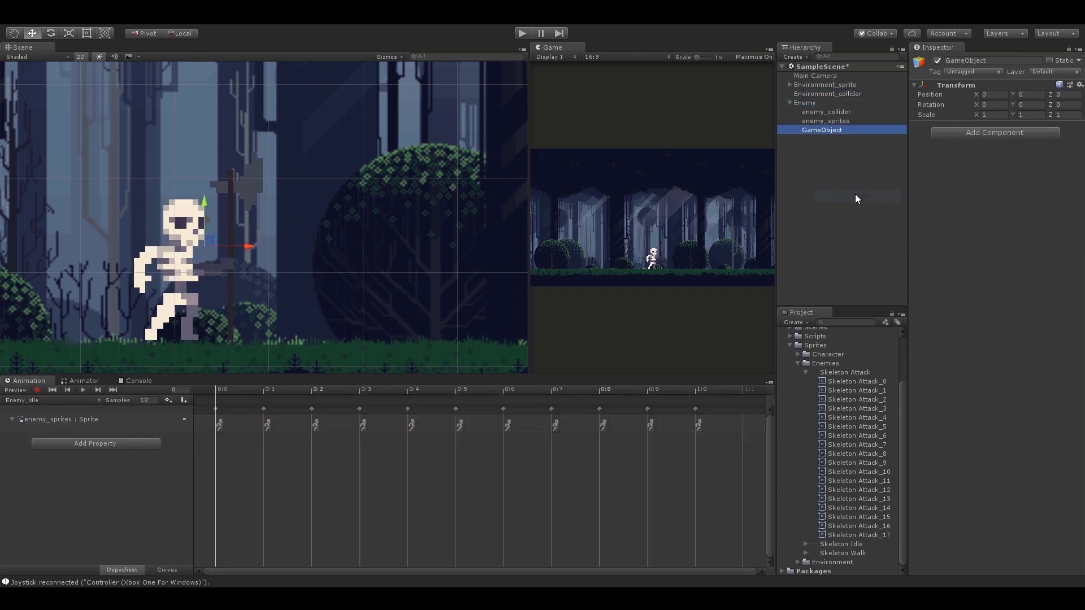
click(988, 61)
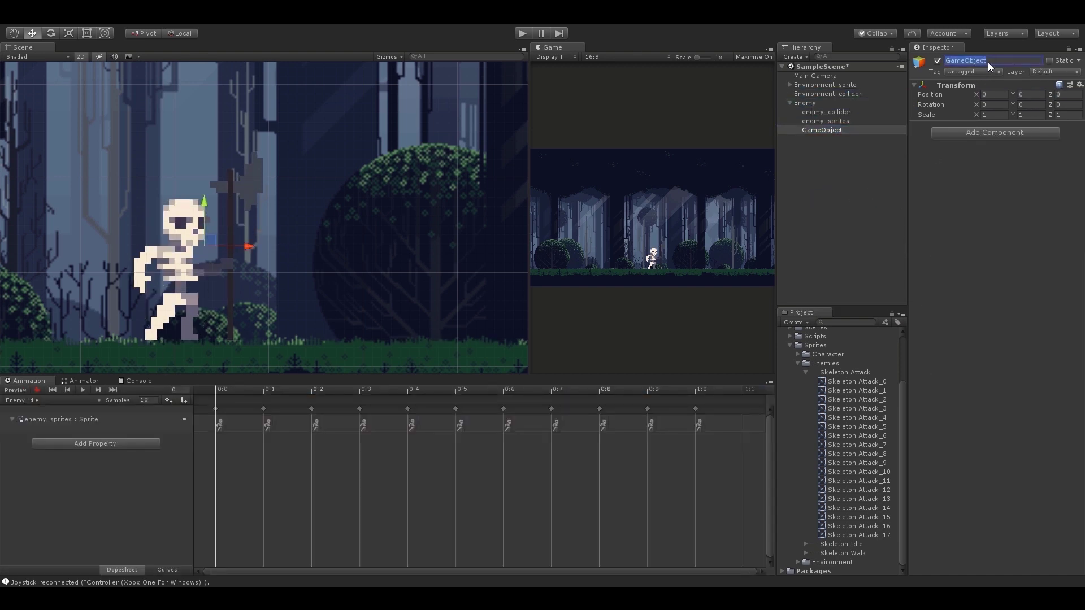
text(hitBox)
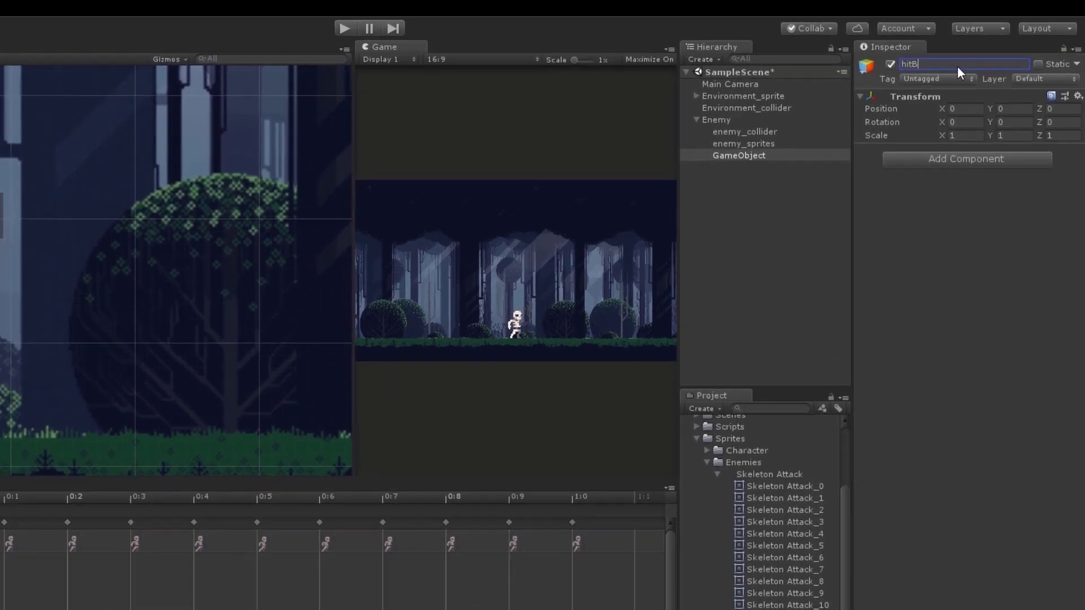
key(Return)
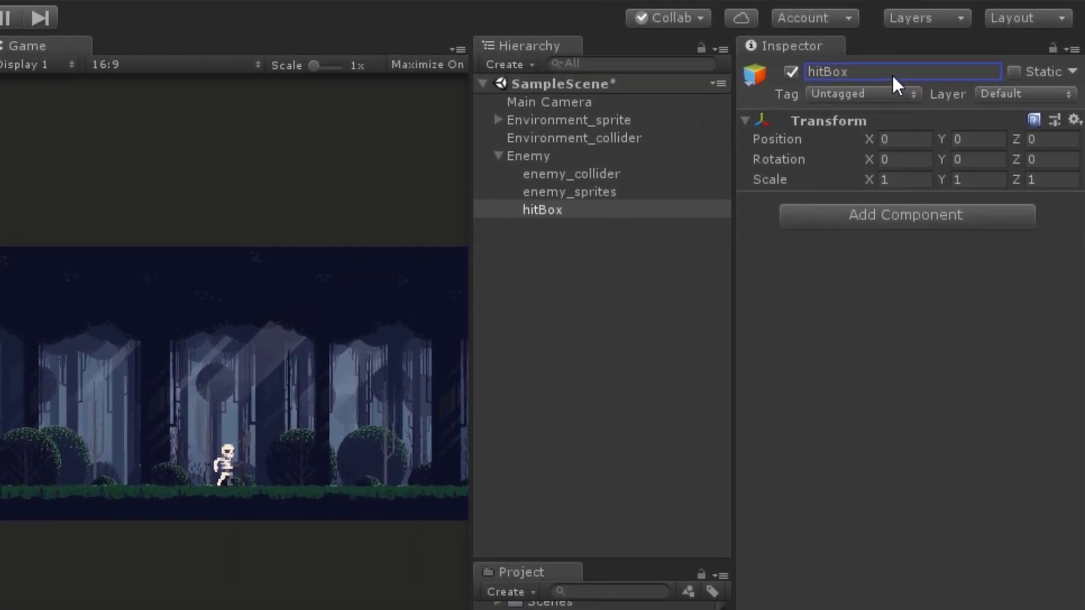
Step: Add a Box Collider 2D component to hitBox
click(864, 210)
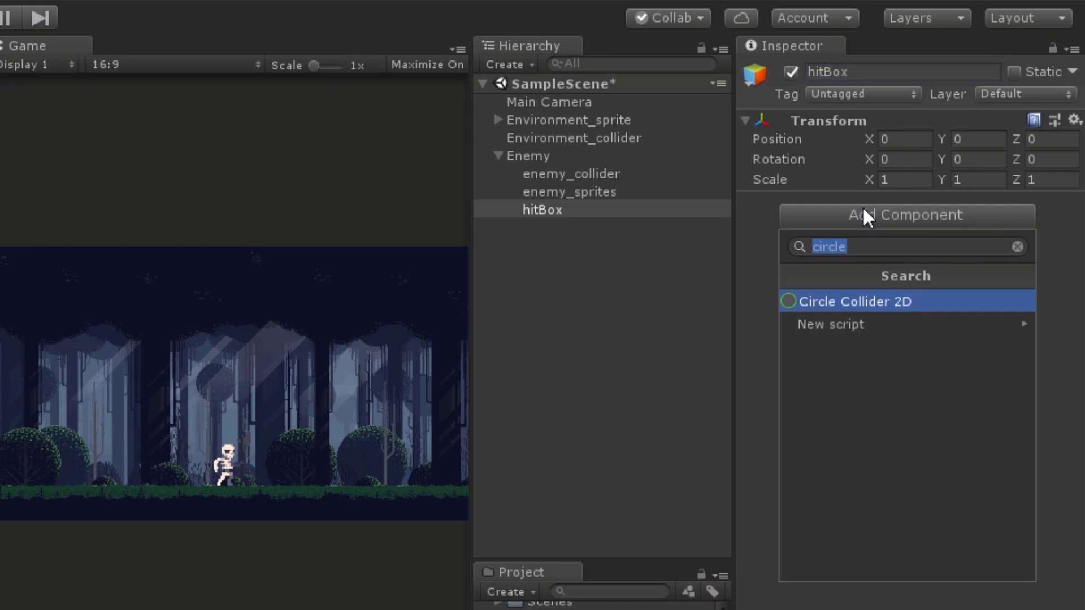
text(box)
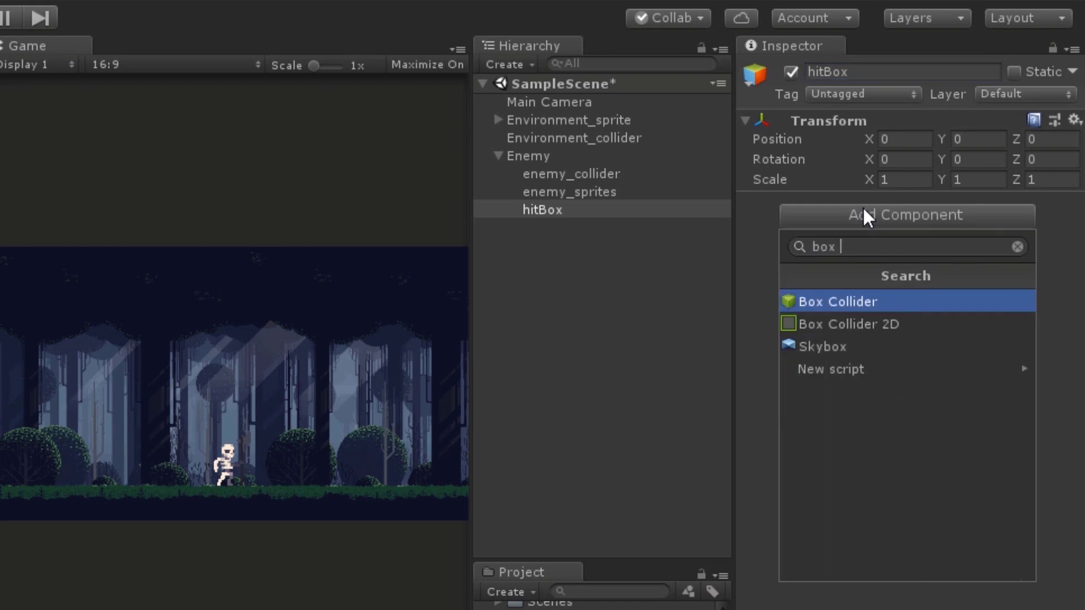
key(Down)
key(Return)
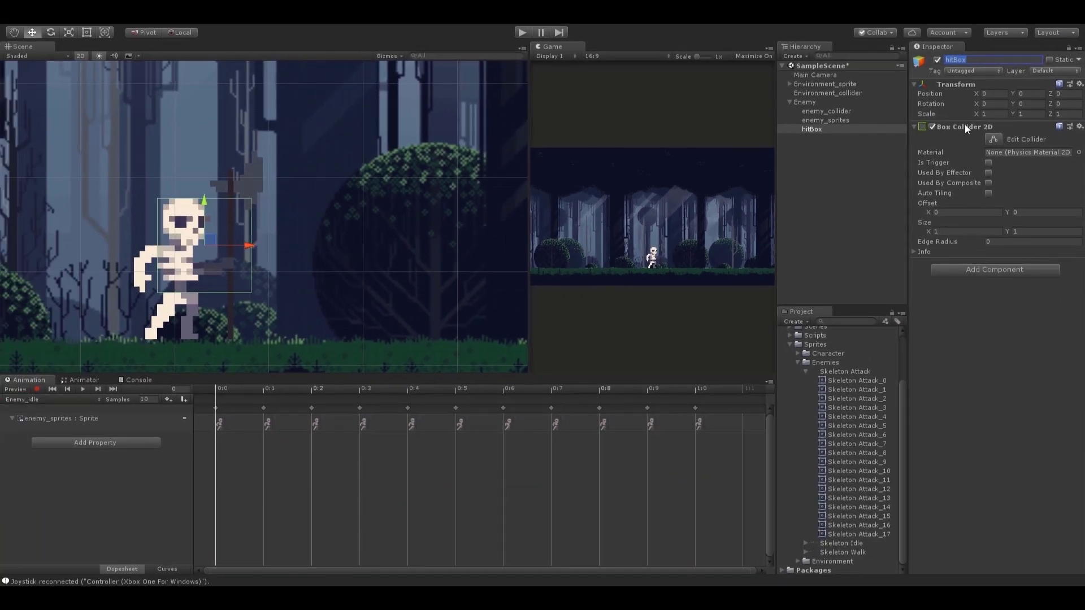
Step: Move hitBox over the skeleton's axe blade and edit its box collider's edges to fit around the blade
click(846, 128)
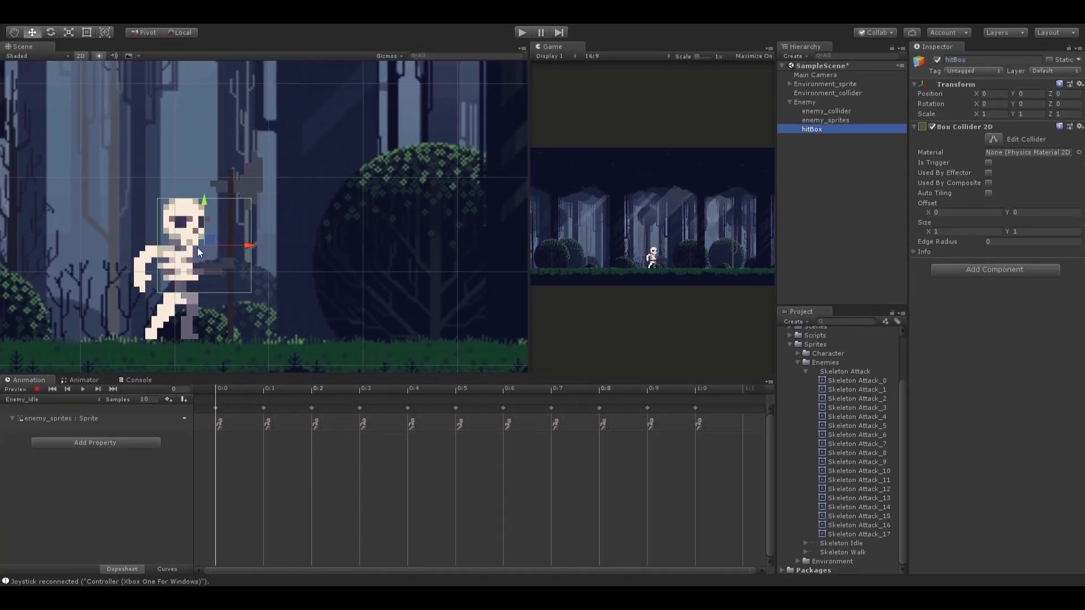
drag(198, 248, 249, 189)
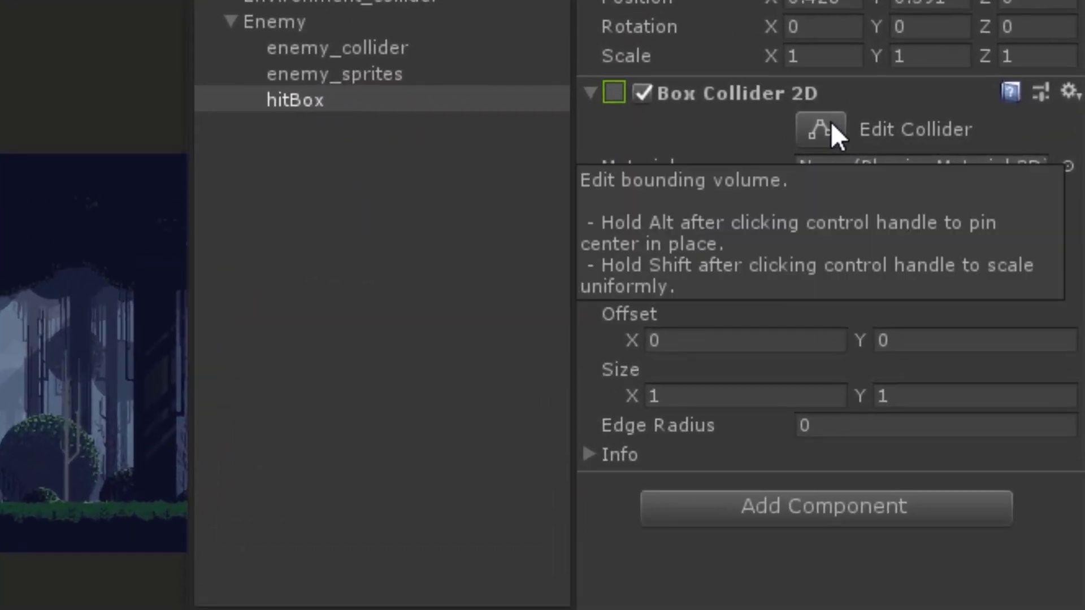
drag(115, 315, 117, 283)
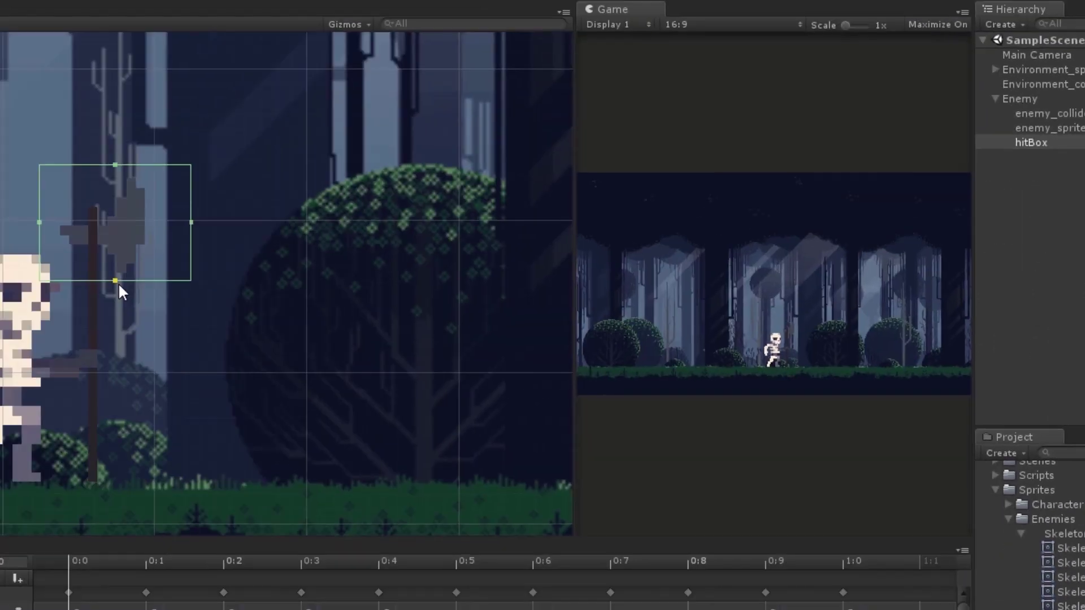
drag(281, 216, 332, 212)
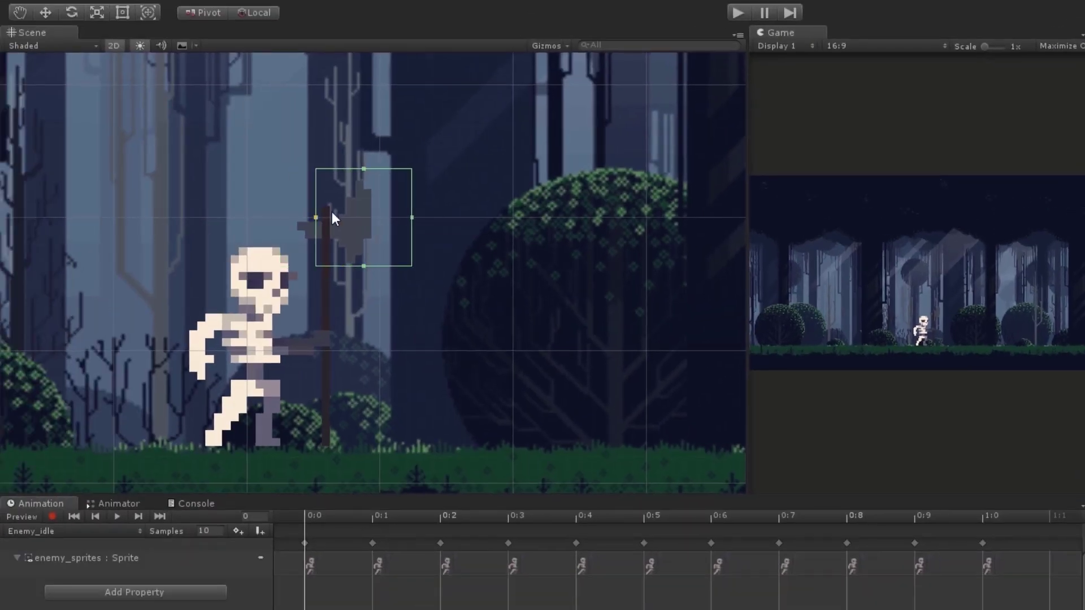
drag(364, 168, 363, 183)
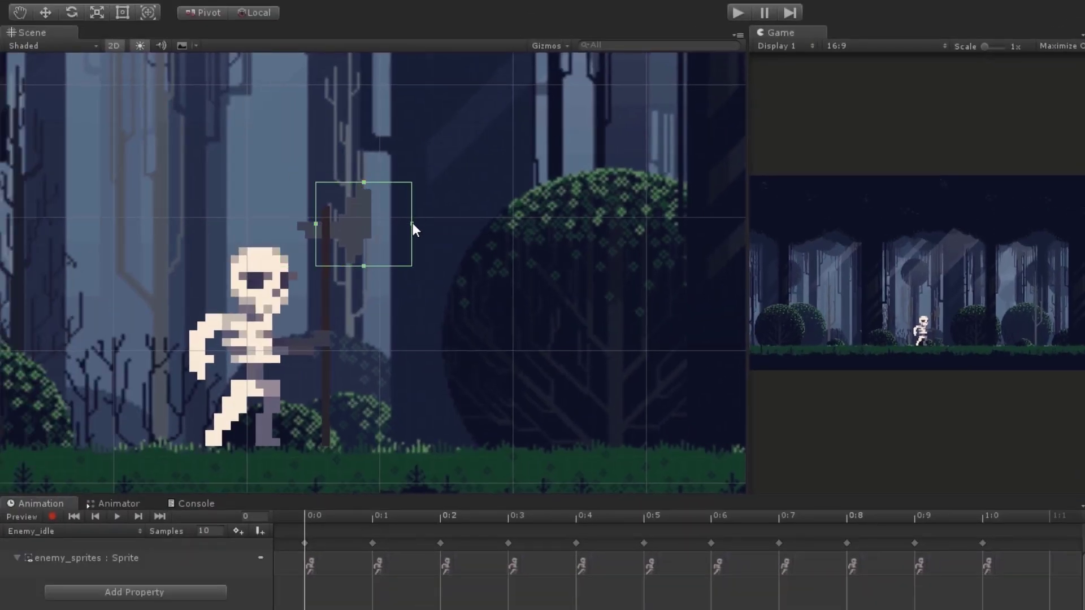